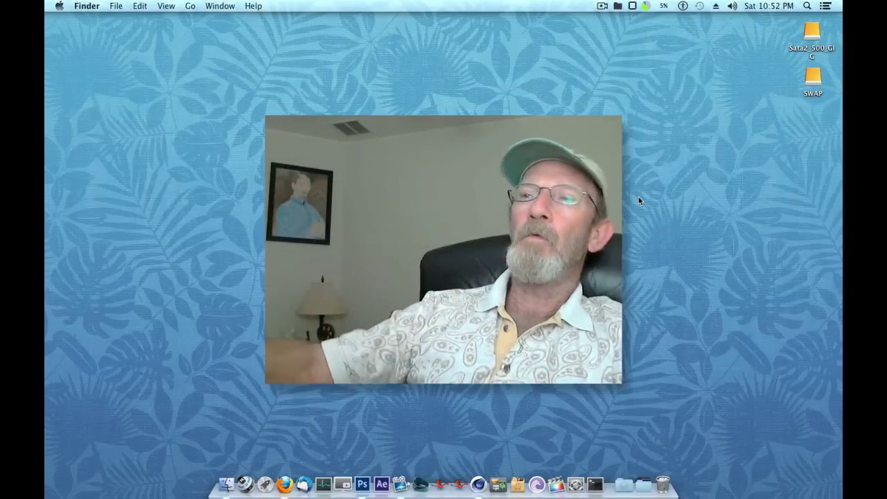
Switch to Photoshop and create a new 1000 by 1000 pixel RGB document at 72 pixels/inch with transparent background
left_click(362, 483)
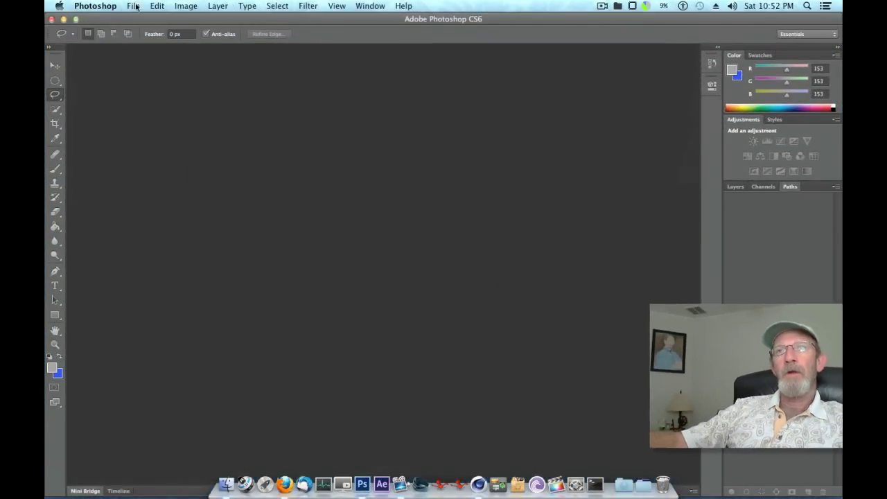
left_click(134, 6)
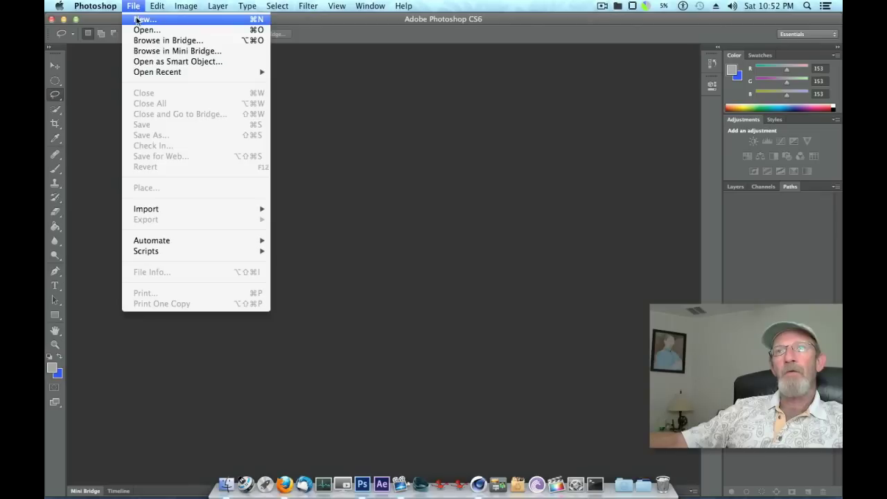
left_click(137, 20)
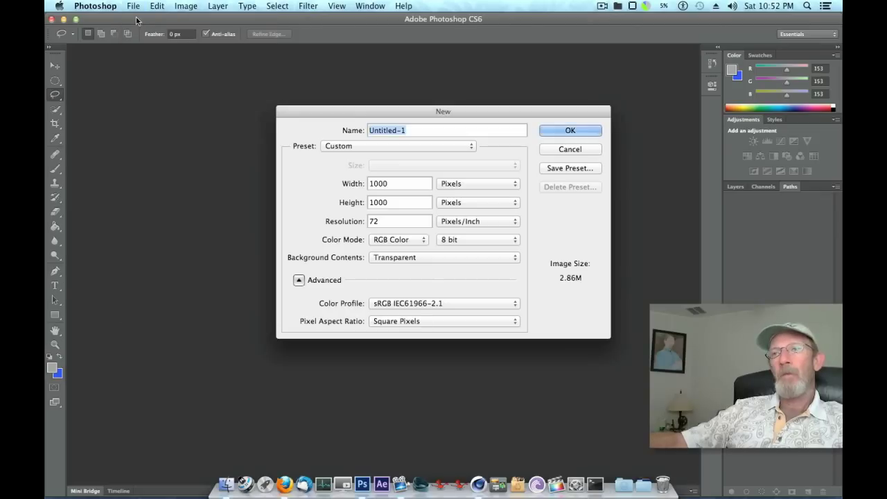
left_click(407, 184)
left_click(400, 205)
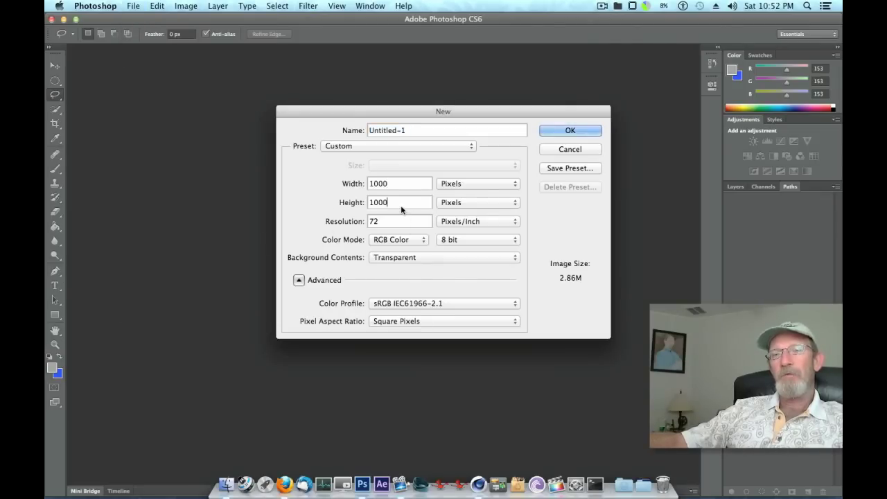
left_click(568, 131)
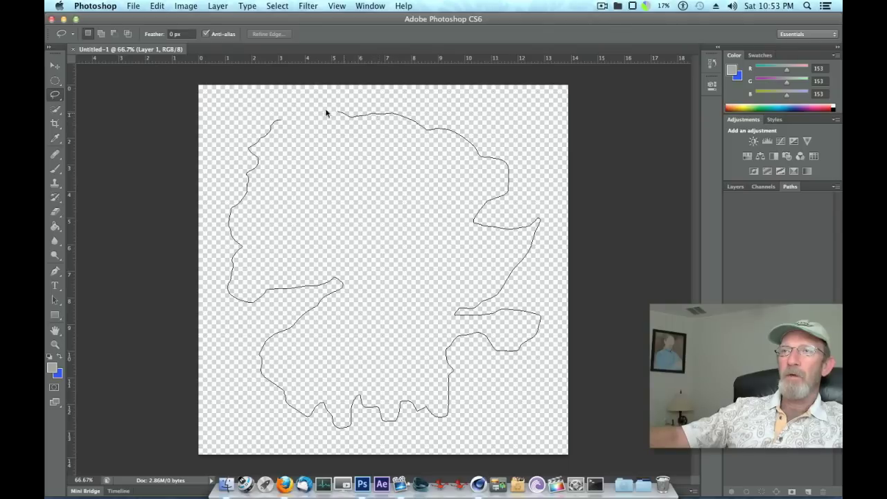
Draw a large closed, ragged hole outline across the canvas with the Lasso tool and convert the selection into a work path
left_click_drag(294, 119, 294, 123)
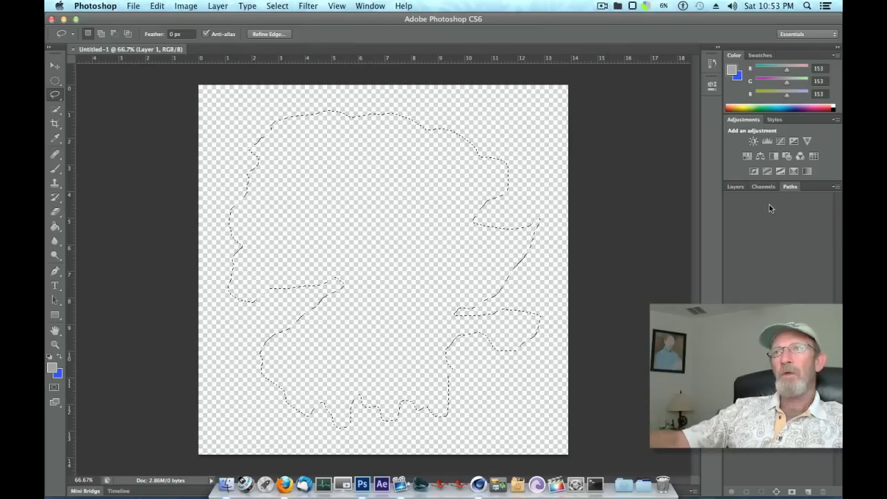
left_click(378, 9)
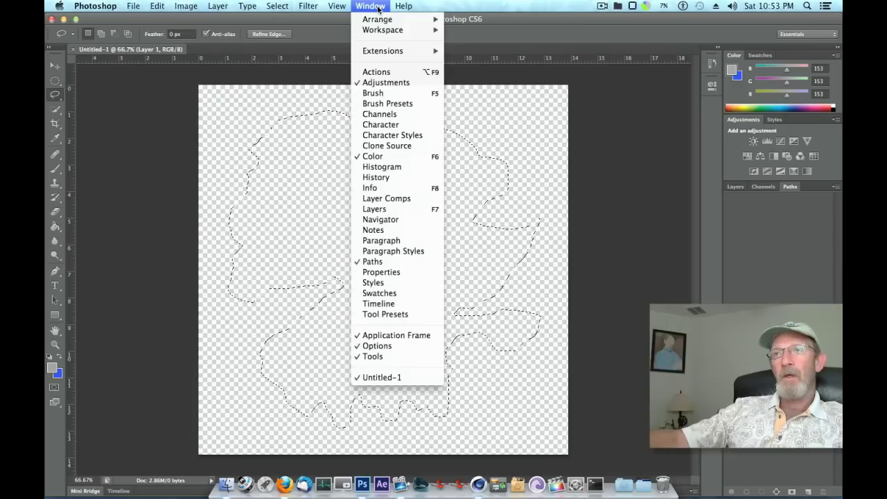
left_click(397, 263)
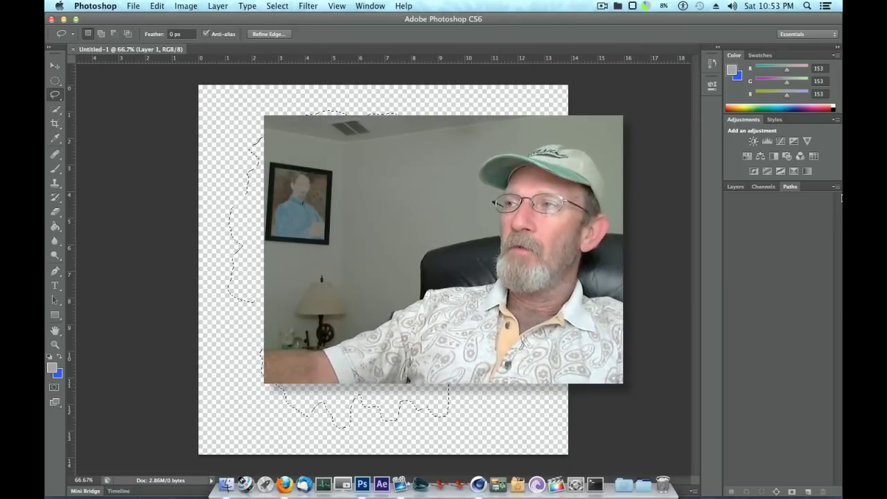
left_click(837, 187)
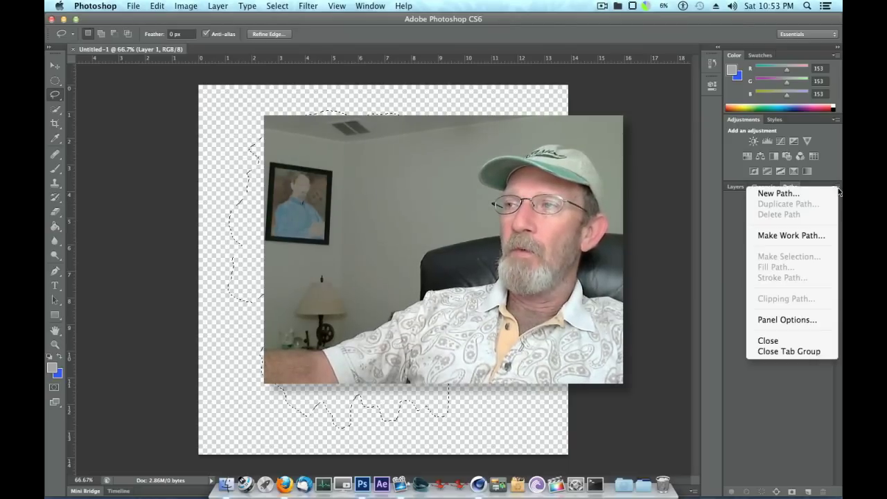
left_click(783, 236)
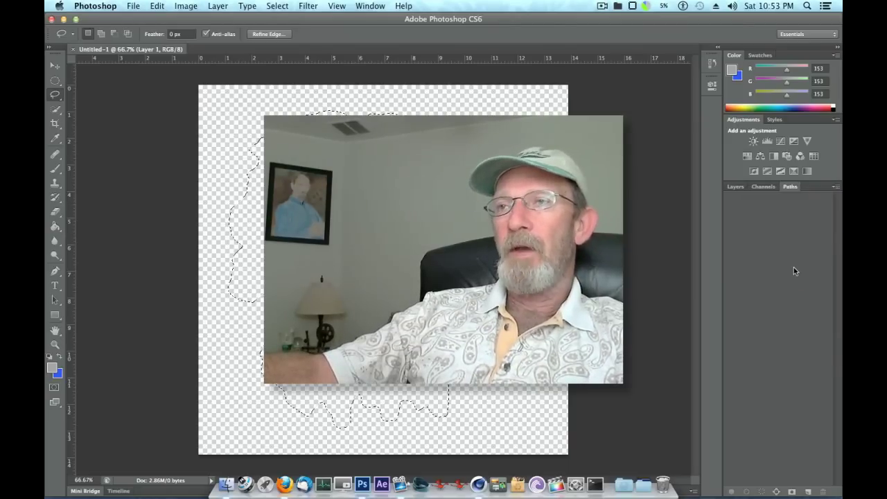
key("Return")
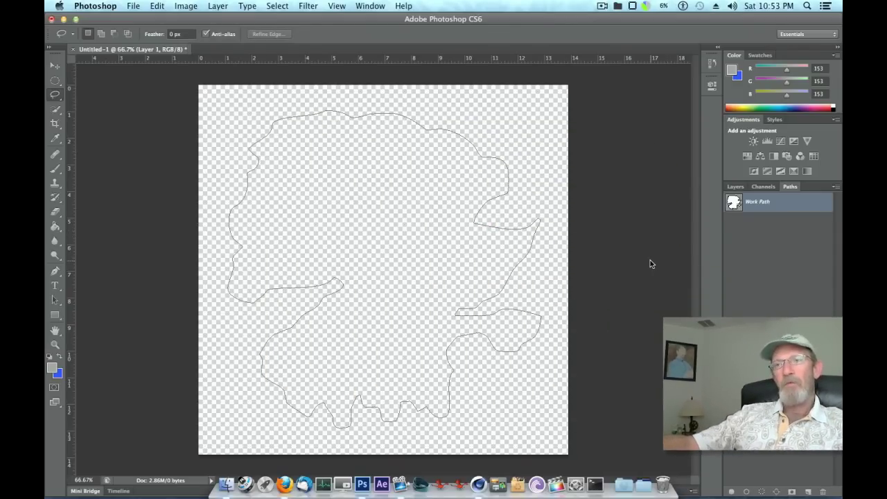
Export the work path as an Illustrator file named hole.ai to the Desktop
left_click(134, 6)
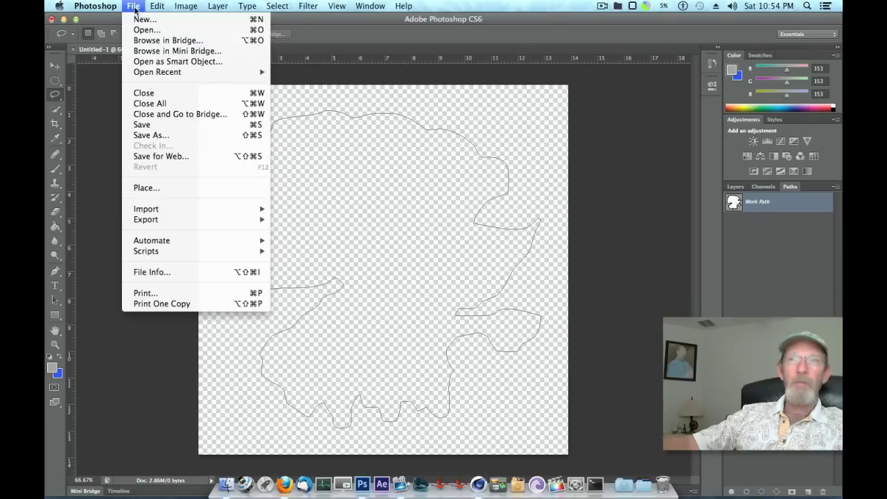
mouse_move(163, 222)
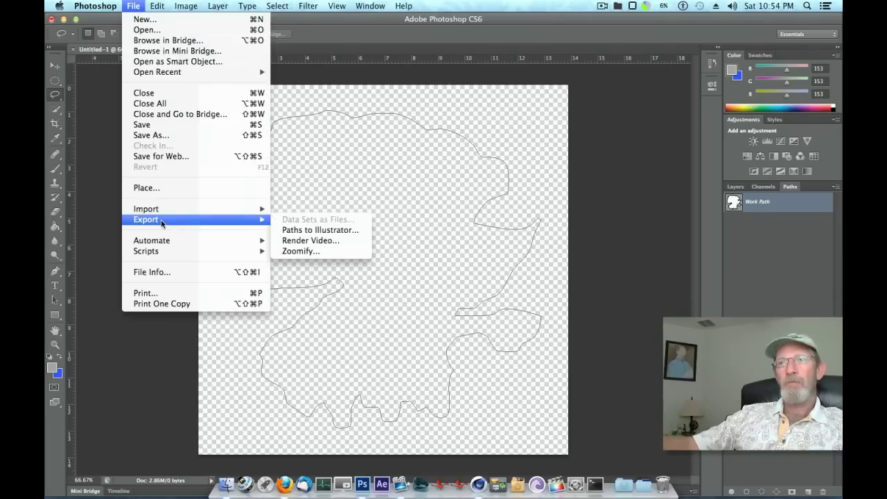
left_click(357, 231)
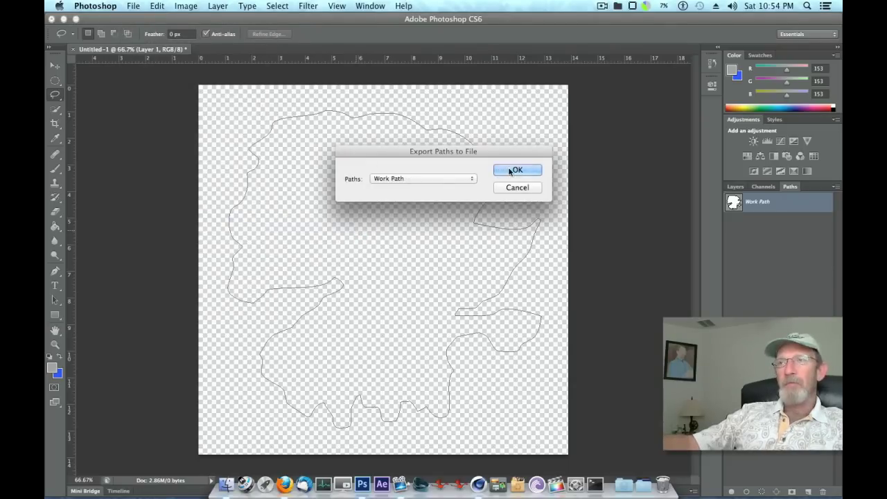
left_click(516, 170)
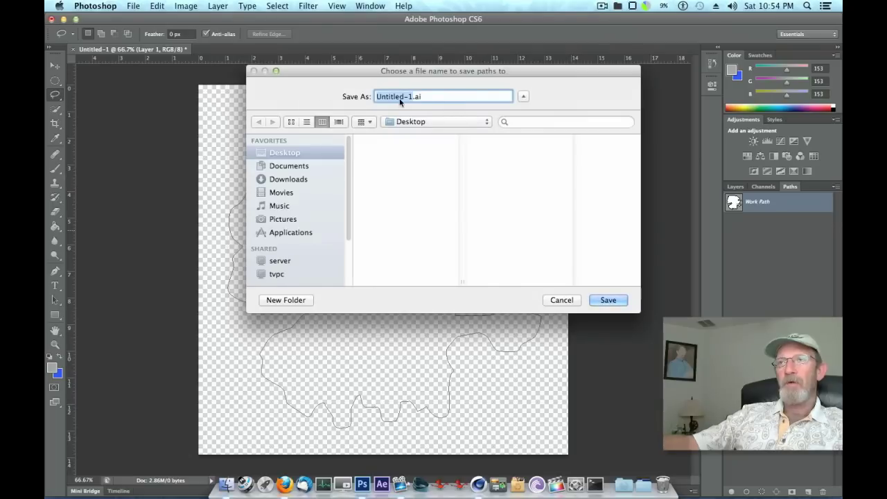
type("hole")
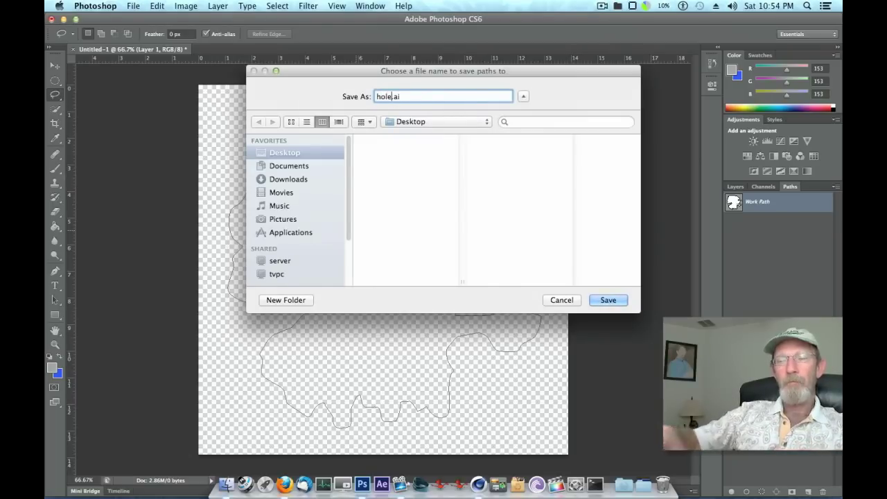
left_click(605, 303)
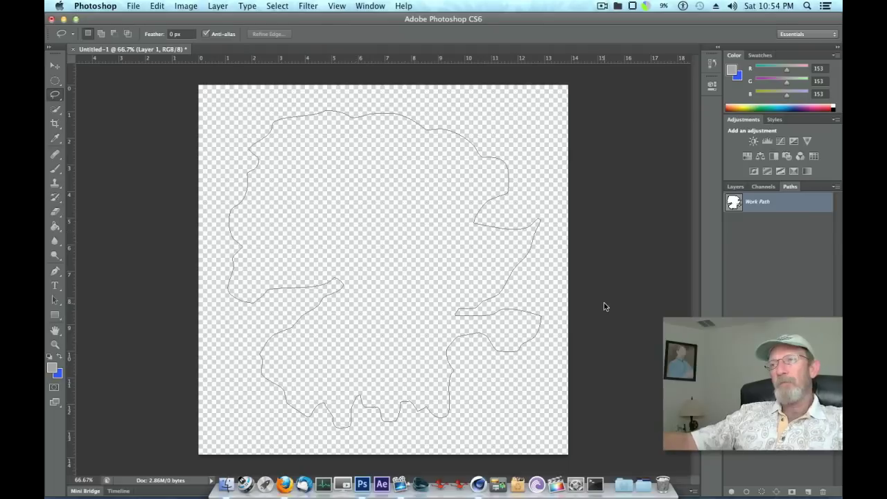
Switch to CINEMA 4D and import hole.ai from the Desktop at a scale of 1 centimeter with Connect Splines enabled
left_click(63, 19)
left_click(536, 434)
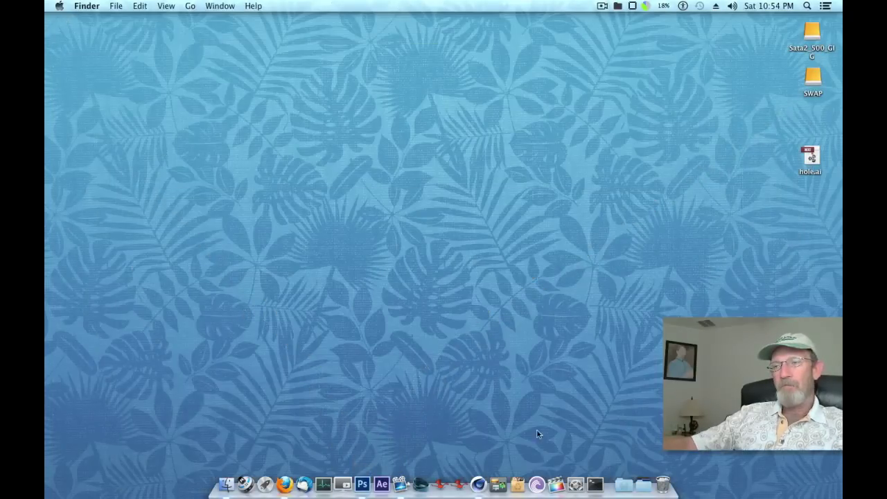
left_click(478, 483)
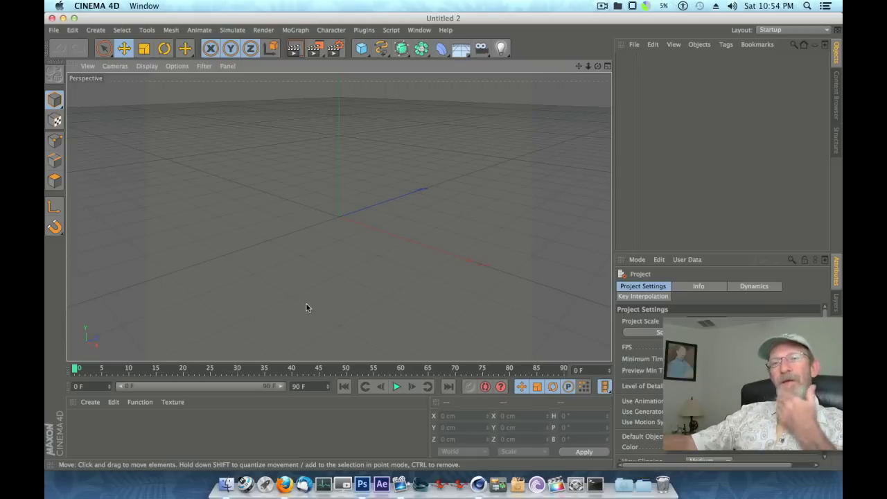
left_click(58, 34)
left_click(69, 59)
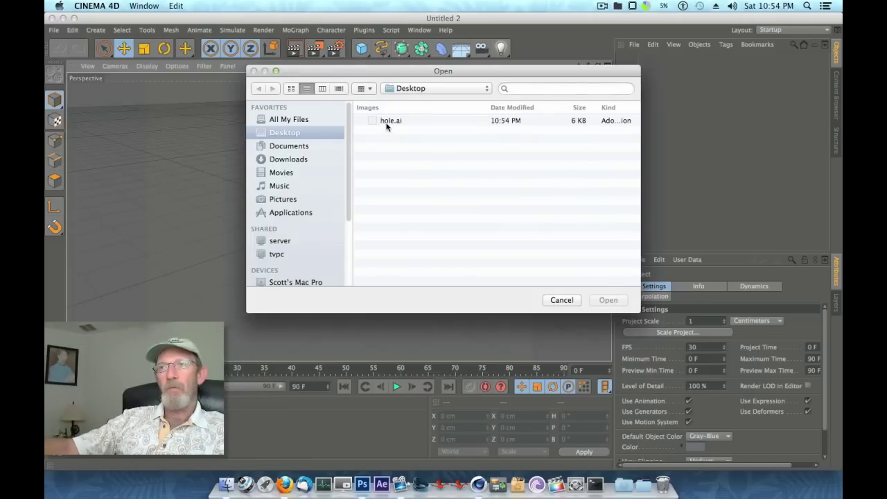
left_click(387, 122)
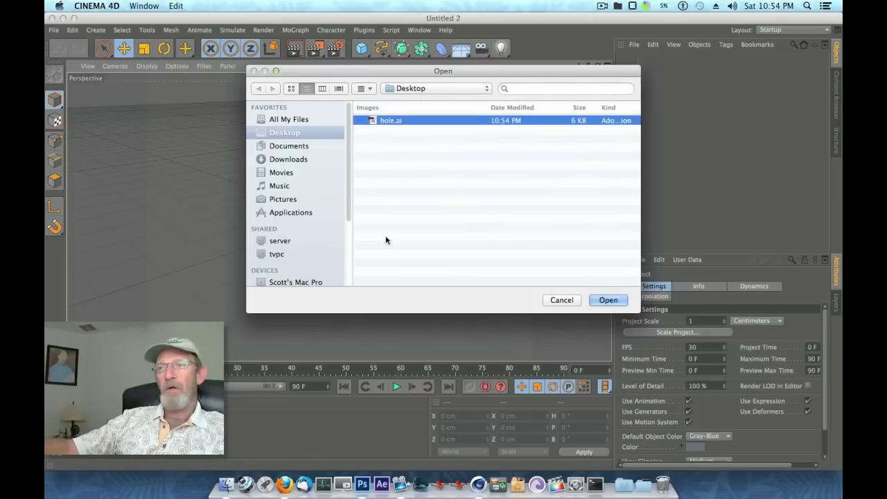
left_click(601, 298)
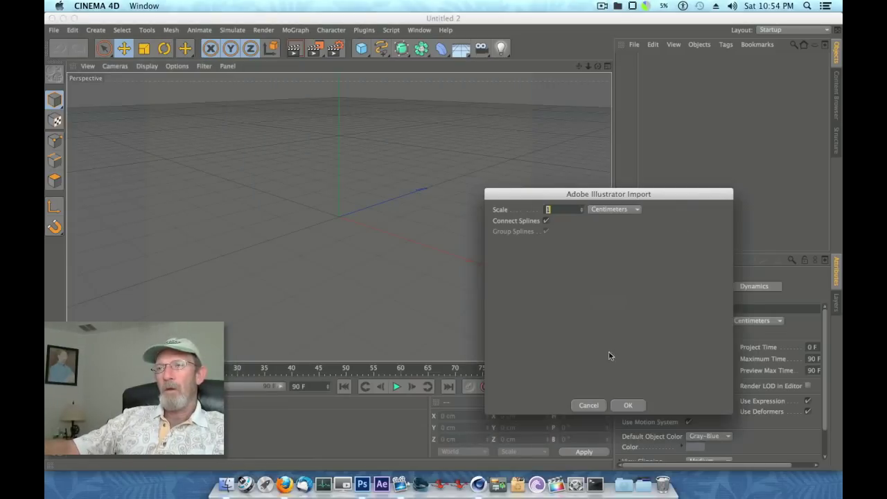
left_click(628, 404)
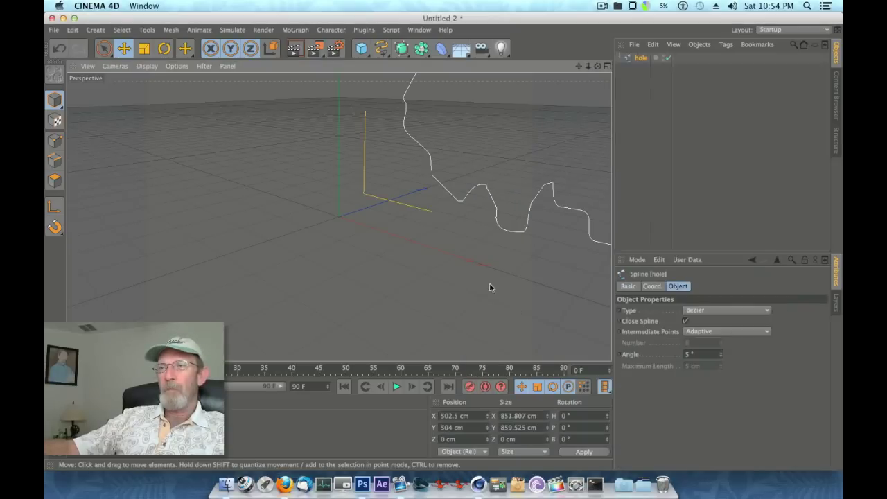
Rotate the imported hole spline so it lies flat, setting its pitch rotation to 90°
left_click_drag(588, 66, 608, 71)
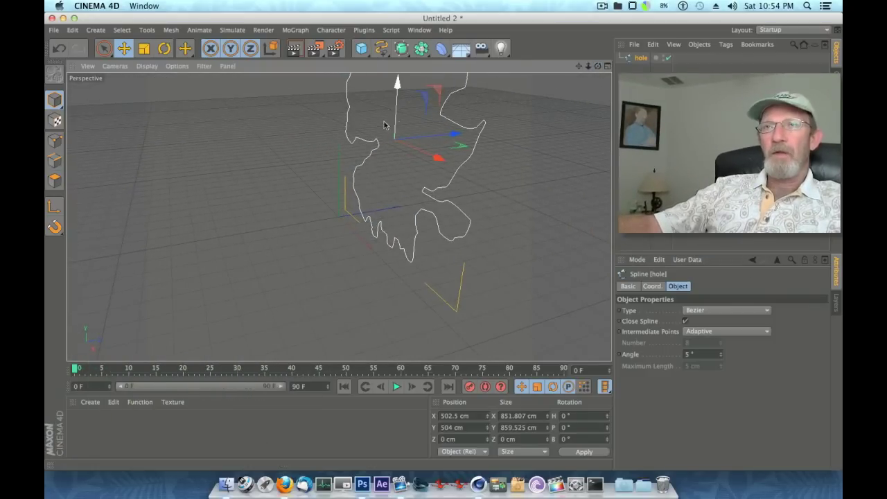
left_click(164, 48)
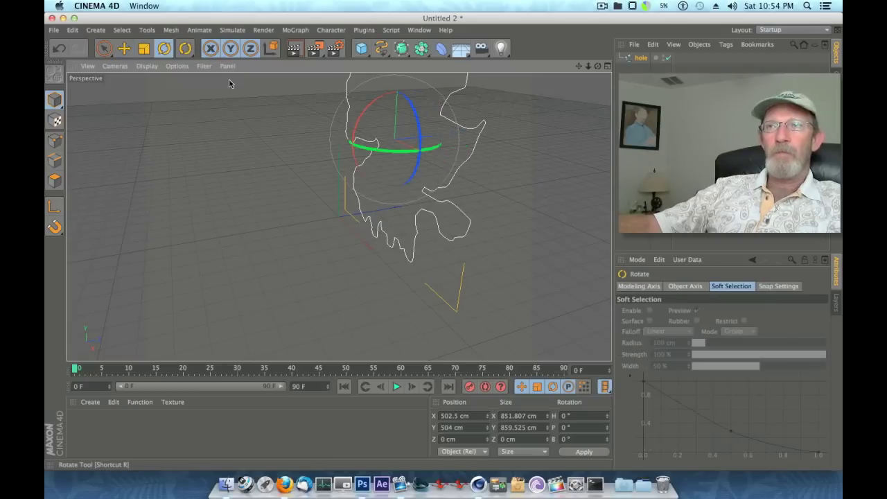
left_click_drag(360, 121, 359, 125)
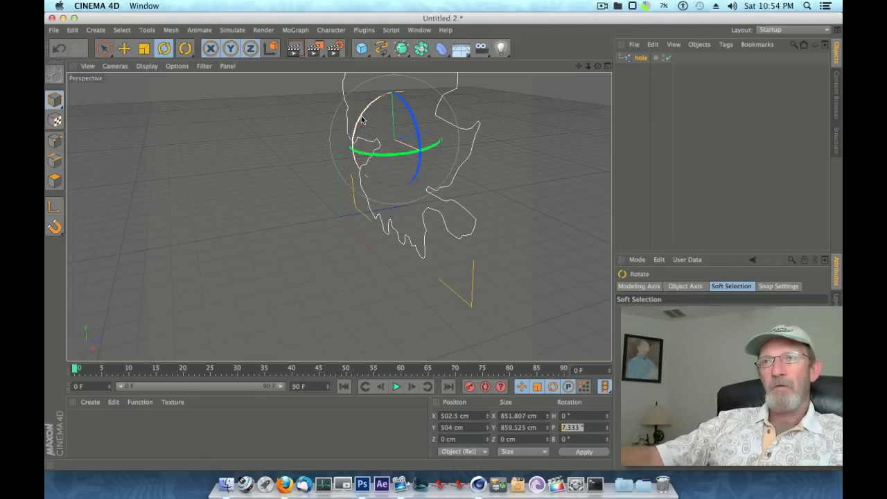
left_click_drag(359, 123, 366, 121)
left_click(597, 430)
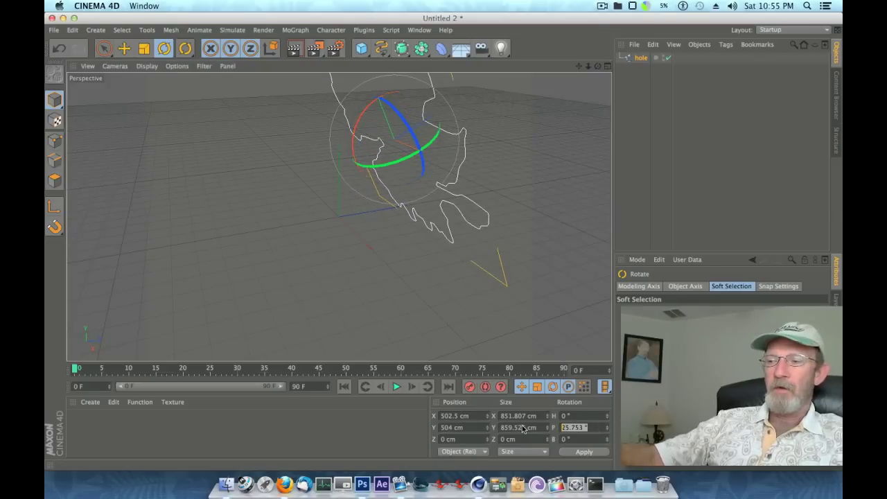
type("90")
key("Return")
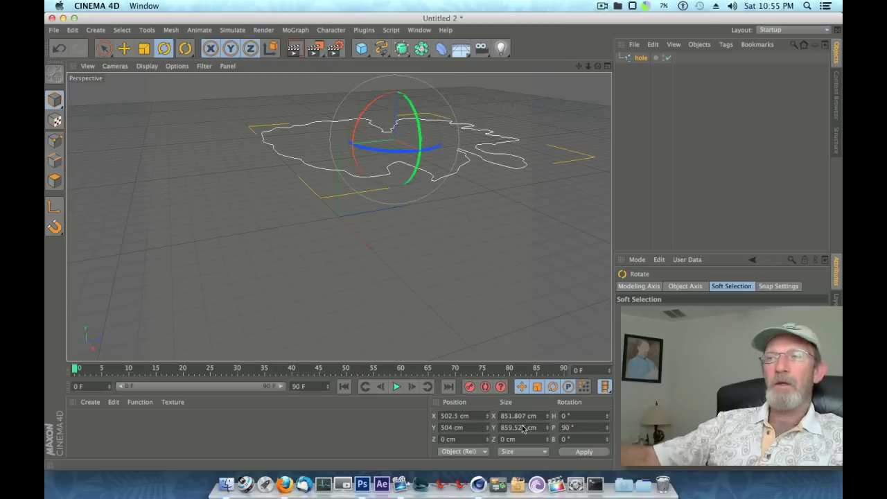
Add a cube and enlarge it around the hole spline to about 2328 cm in X, 1601 cm in Y and 3323 cm in Z
left_click_drag(598, 67, 338, 216)
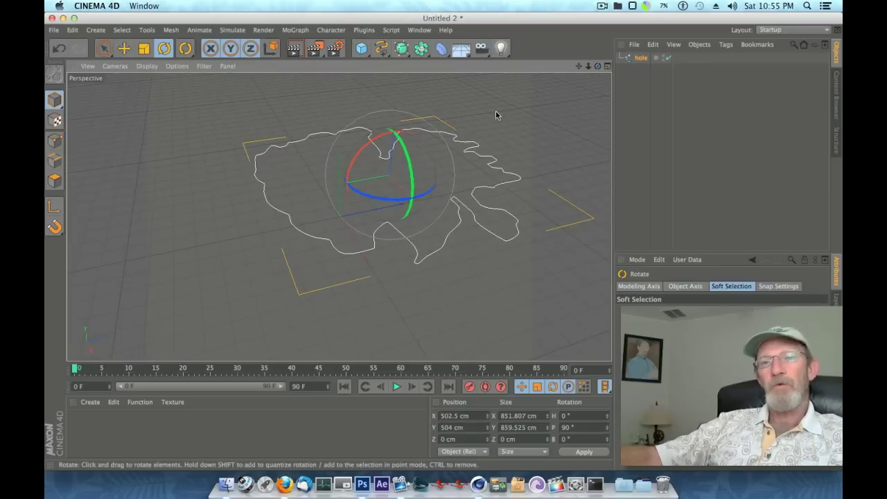
left_click(362, 49)
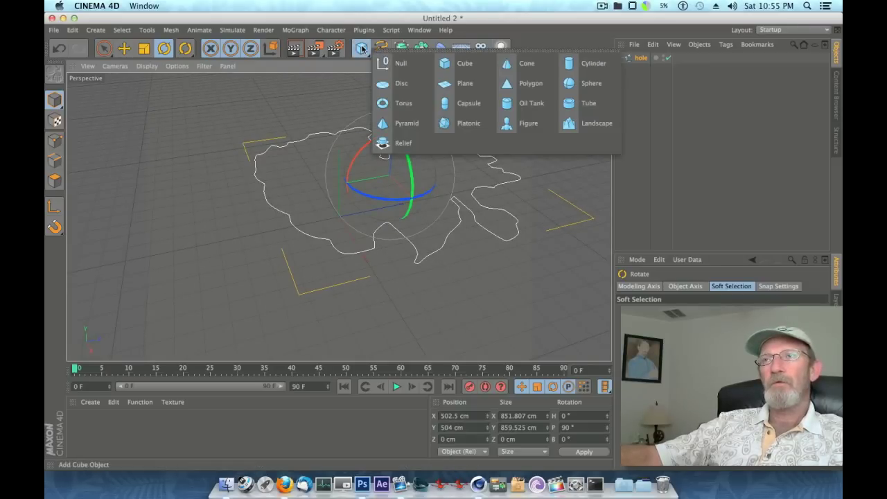
left_click(463, 63)
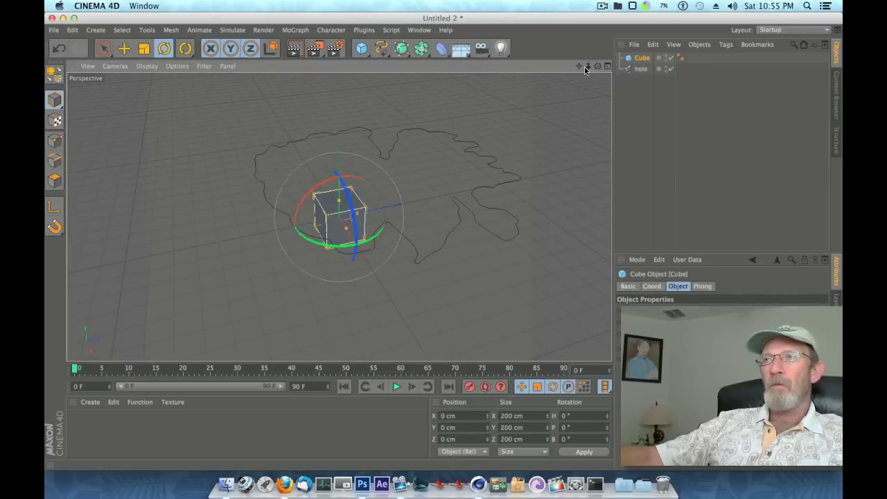
scroll(339, 216, "down", 3)
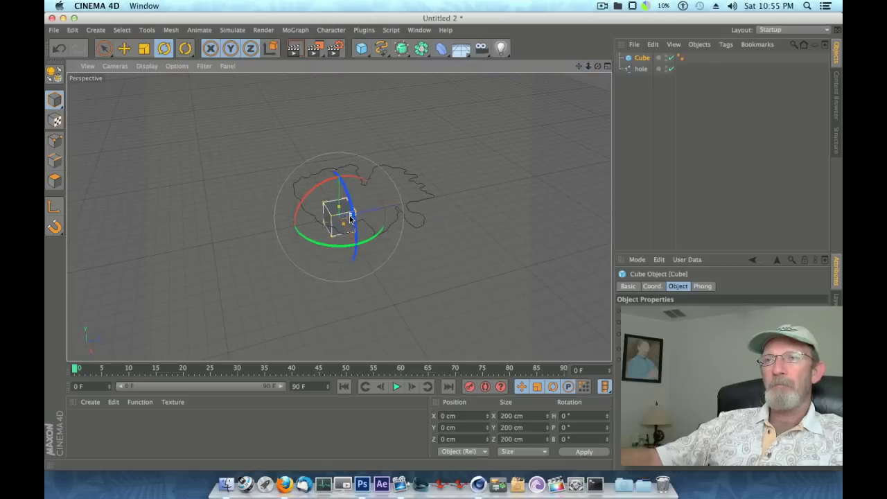
left_click_drag(350, 218, 511, 182)
left_click_drag(343, 224, 433, 307)
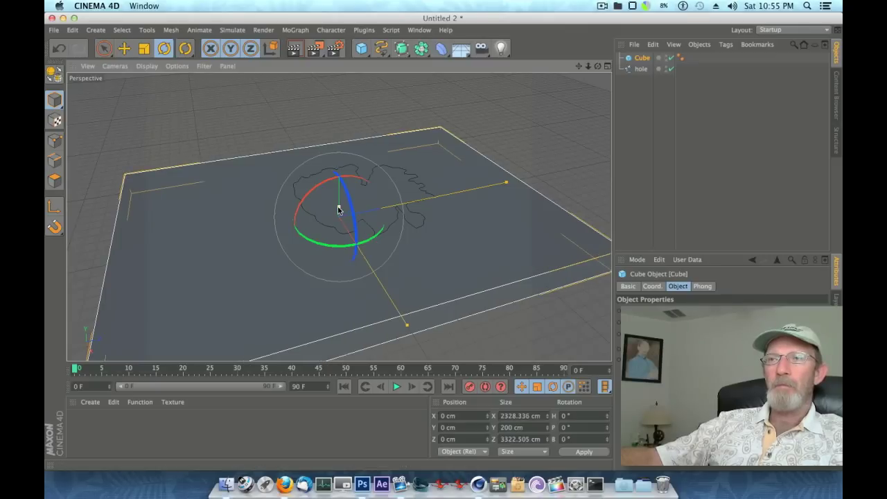
left_click_drag(339, 202, 349, 124)
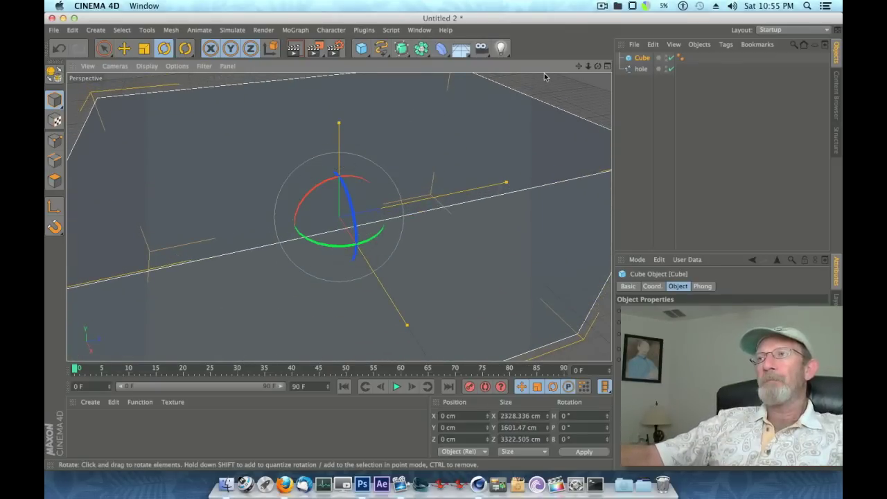
Move the hole spline up above the cube, to about X 101 cm, Y 1226 cm and Z -17 cm
left_click_drag(597, 67, 576, 31)
left_click_drag(571, 80, 602, 70)
left_click(641, 69)
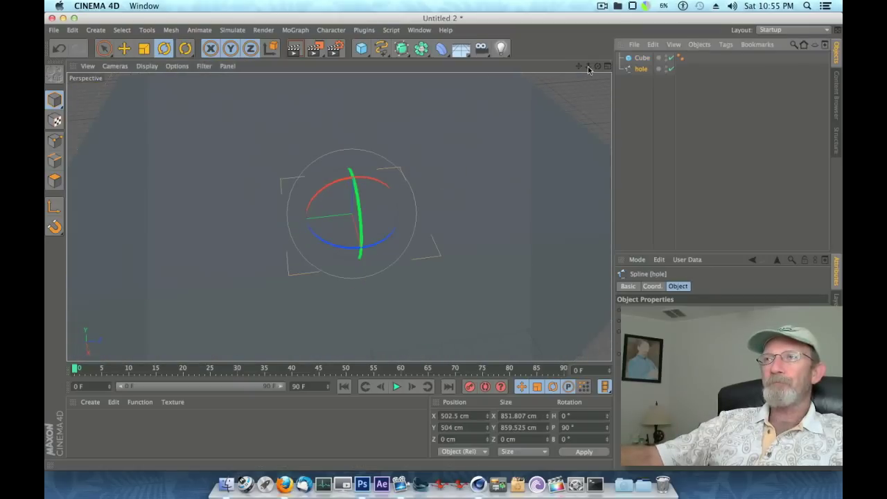
left_click_drag(597, 69, 582, 77)
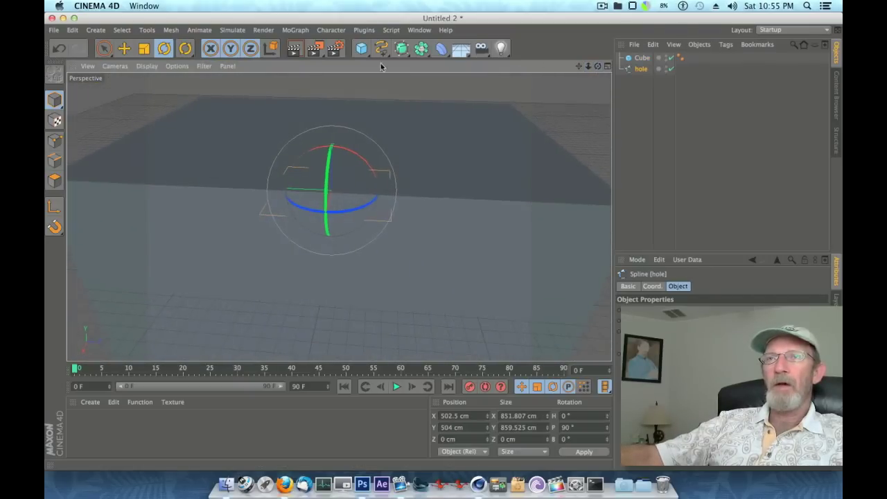
left_click(124, 48)
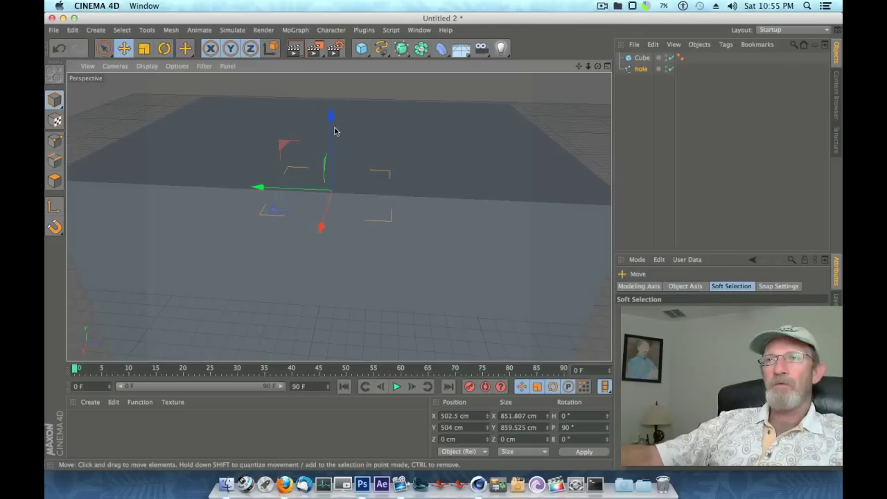
left_click_drag(334, 132, 332, 73)
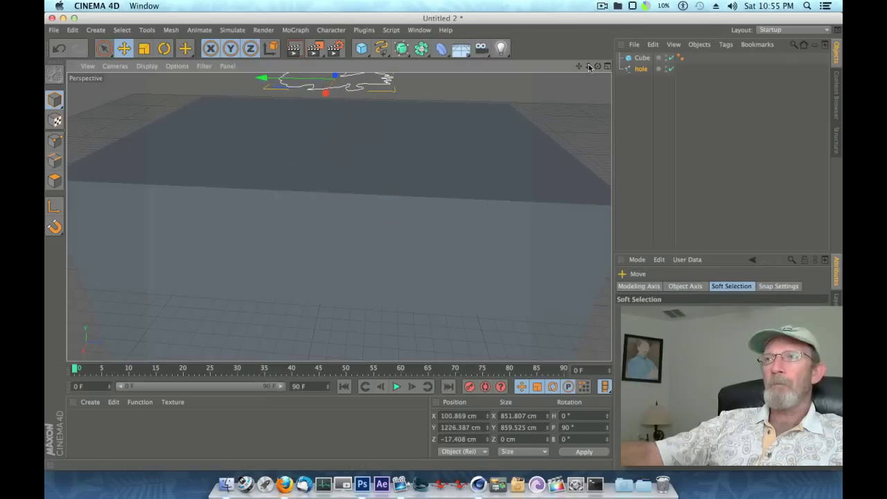
Add an Extrude NURBS object and make the hole spline its child
left_click_drag(589, 67, 656, 108)
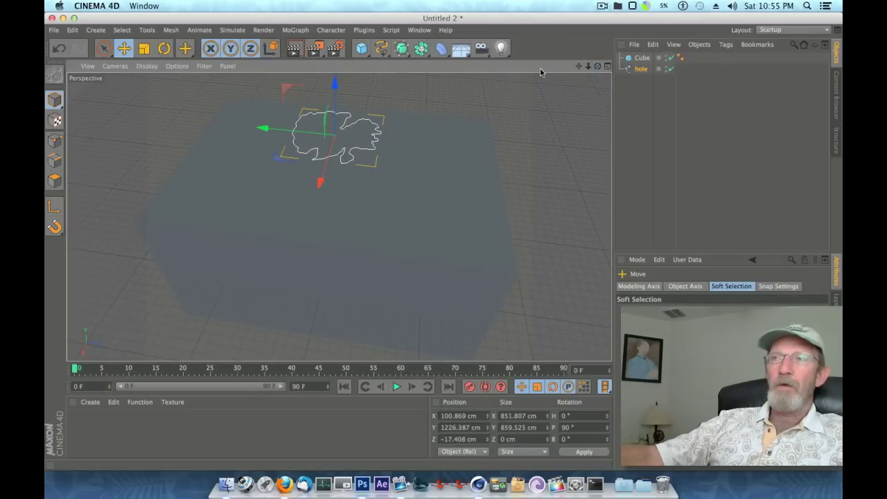
left_click(407, 53)
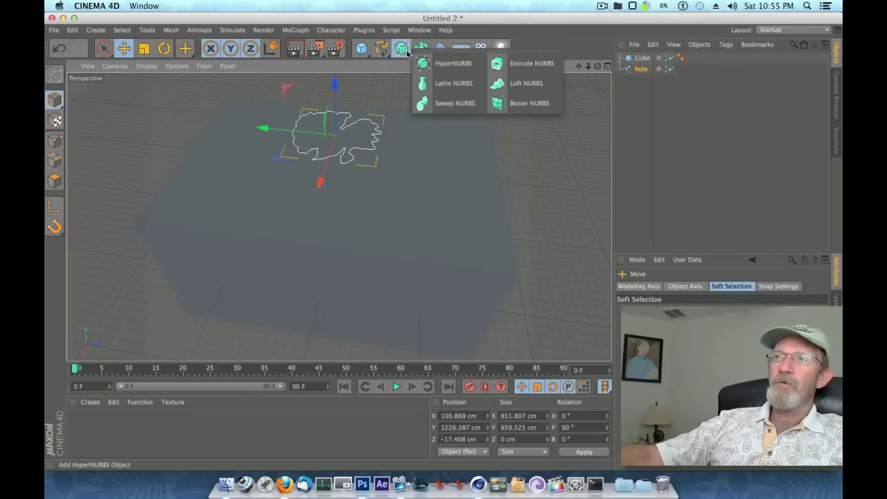
left_click(540, 67)
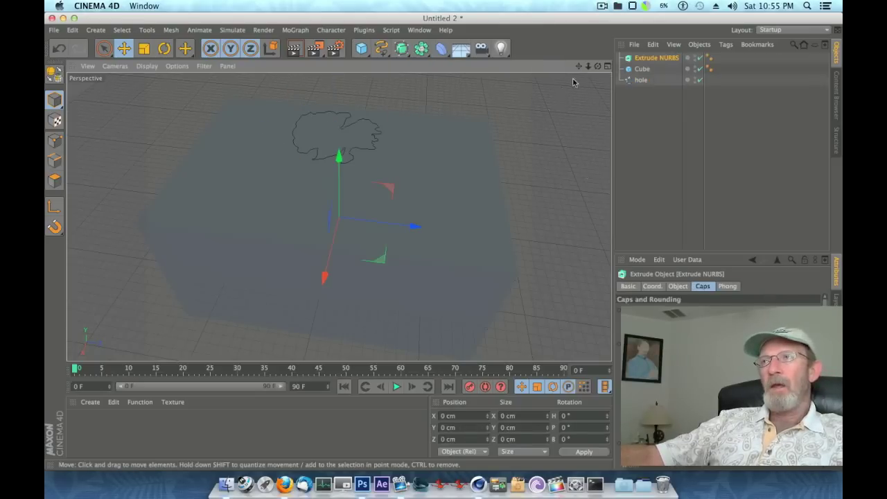
left_click(638, 81)
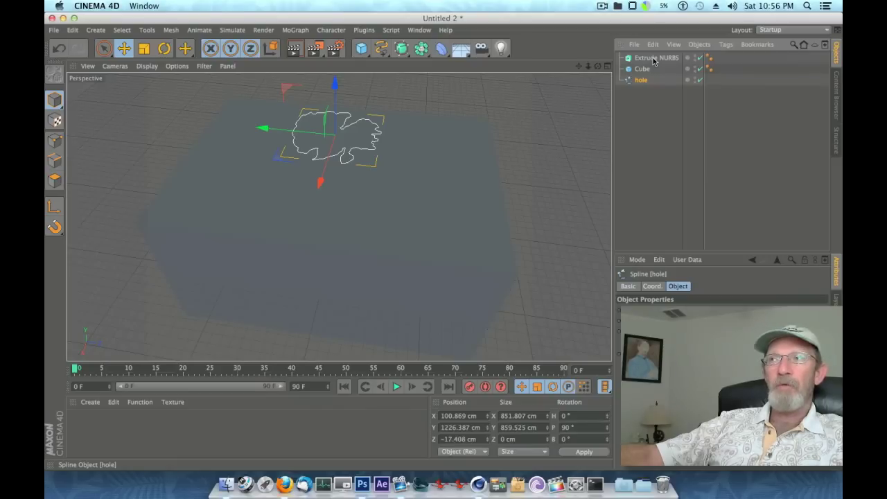
left_click_drag(653, 61, 651, 58)
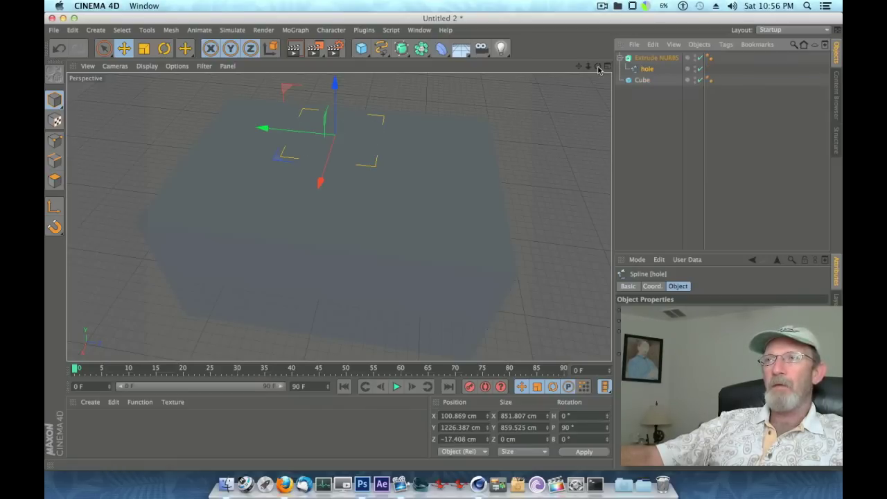
Set the Extrude NURBS movement to 94 cm in Y and 0 cm in Z
left_click_drag(597, 66, 540, 44)
left_click_drag(338, 216, 338, 216, "alt")
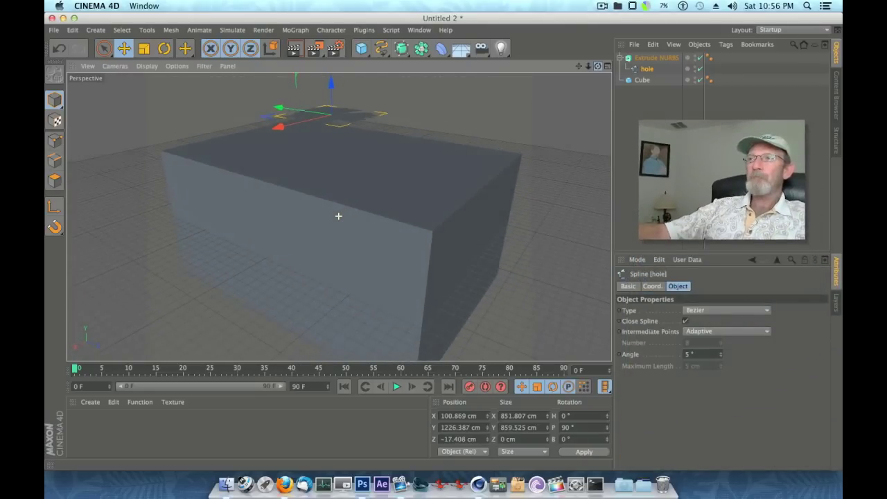
left_click(651, 59)
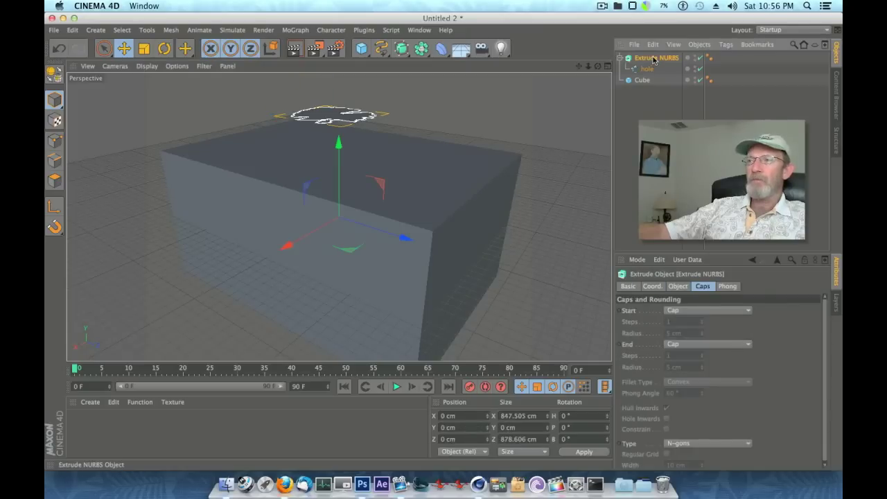
left_click(677, 286)
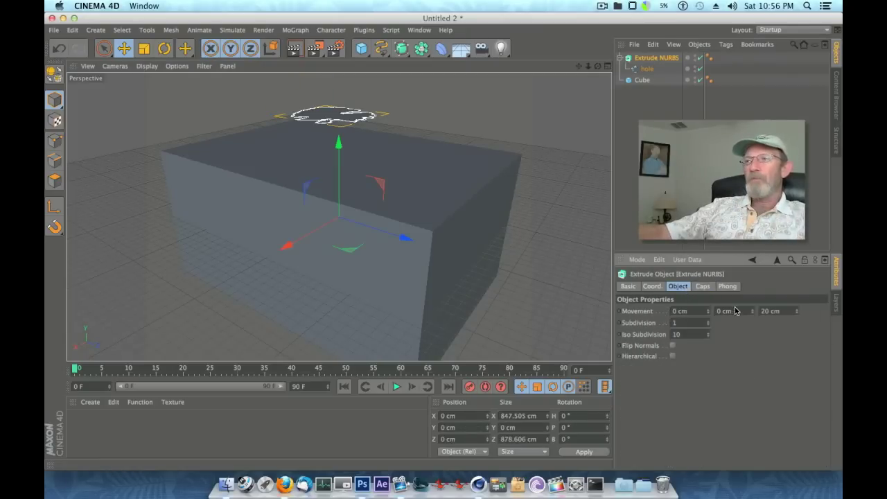
left_click_drag(753, 311, 762, 311)
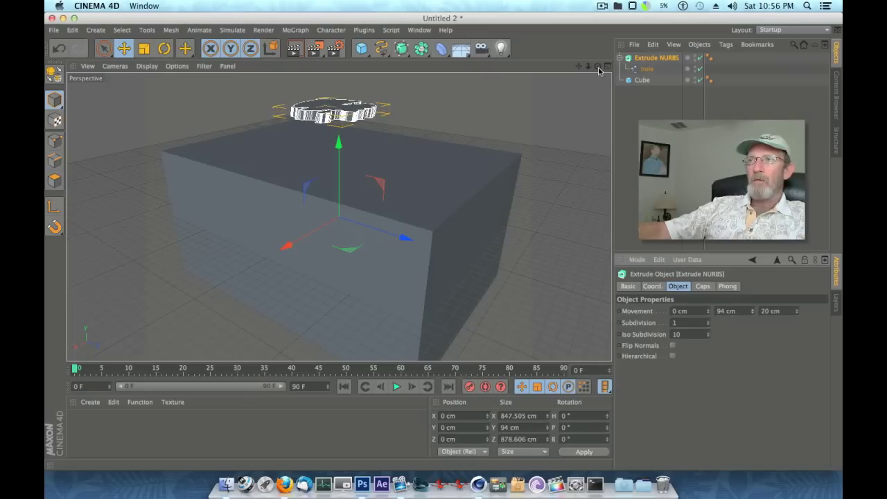
left_click_drag(597, 67, 585, 82)
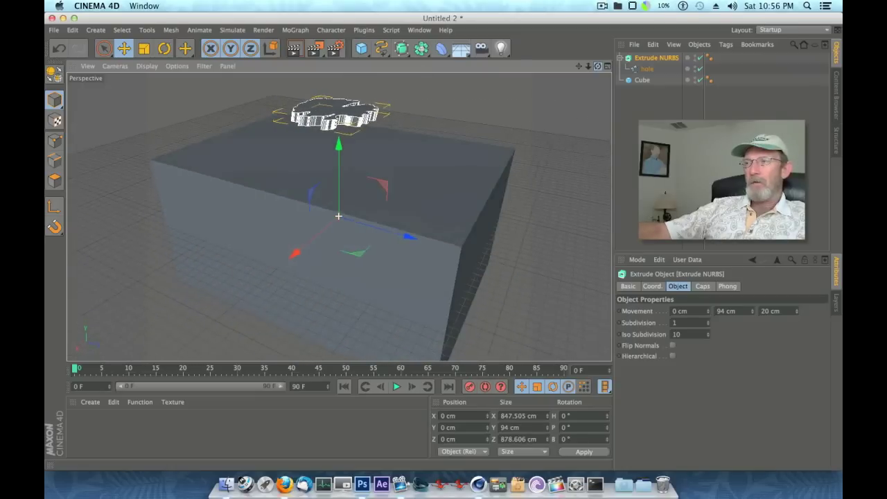
double_click(768, 311)
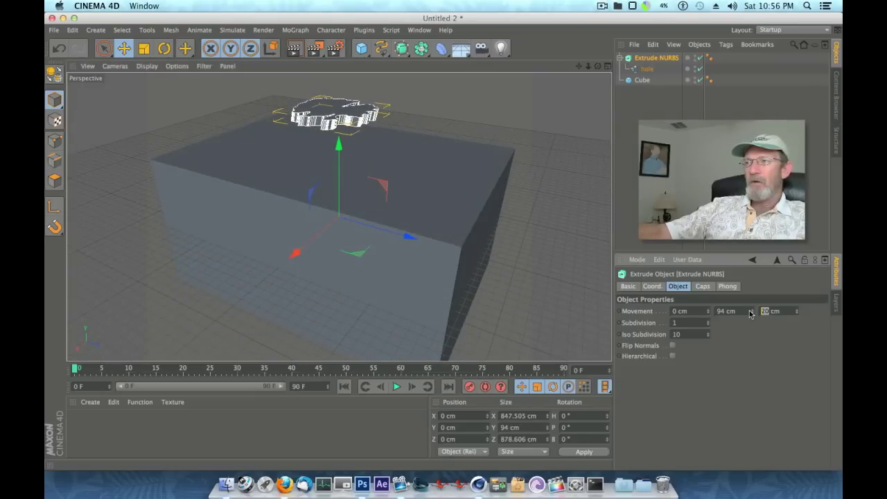
type("0")
key("Return")
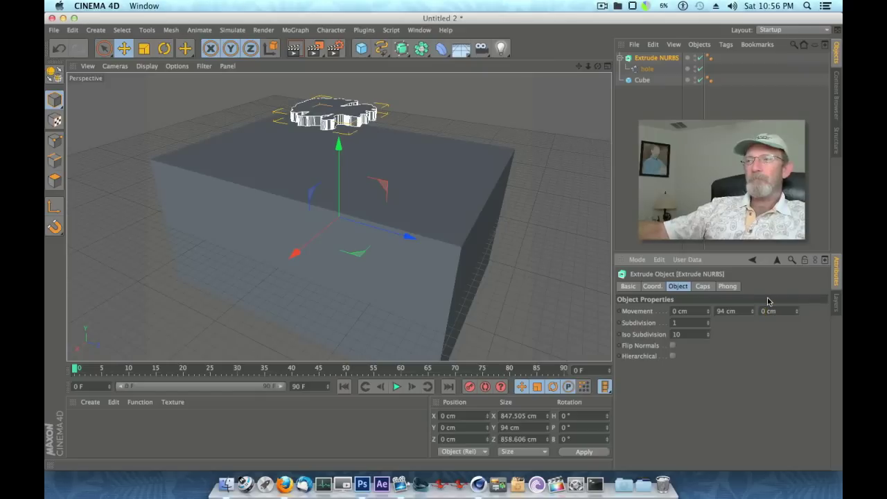
Deepen the hole extrusion by raising its Y movement to 1222 cm
left_click_drag(753, 313, 753, 263)
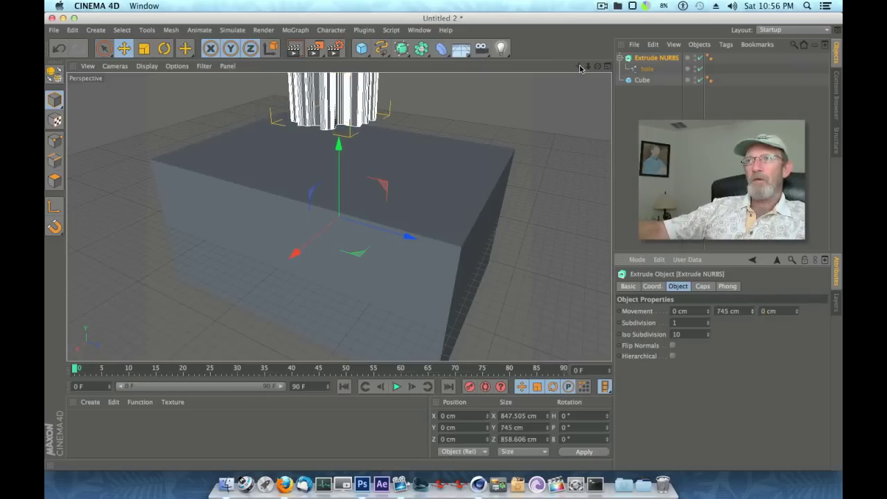
left_click_drag(580, 67, 584, 162)
mouse_move(597, 66)
left_mouse_down()
mouse_move(540, 111)
mouse_move(616, 48)
mouse_move(598, 70)
left_mouse_up()
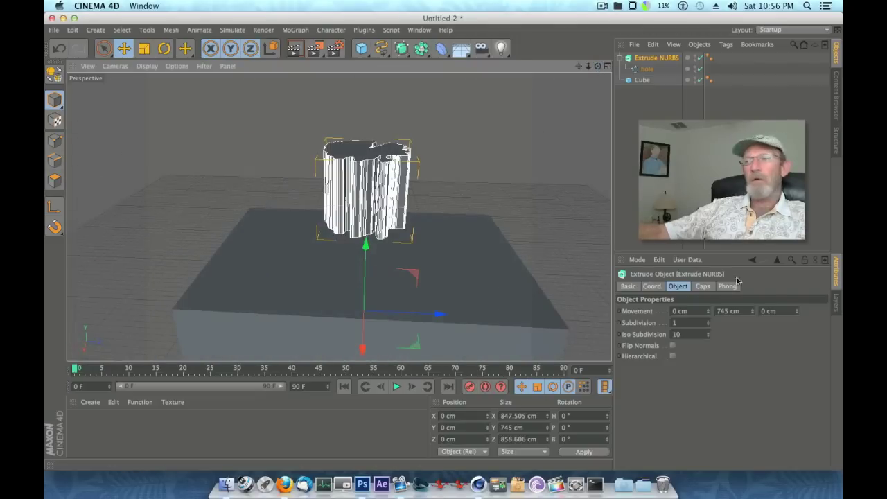
left_click_drag(753, 311, 708, 331)
left_click_drag(592, 67, 602, 105)
left_click_drag(755, 314, 716, 303)
left_click_drag(597, 67, 594, 46)
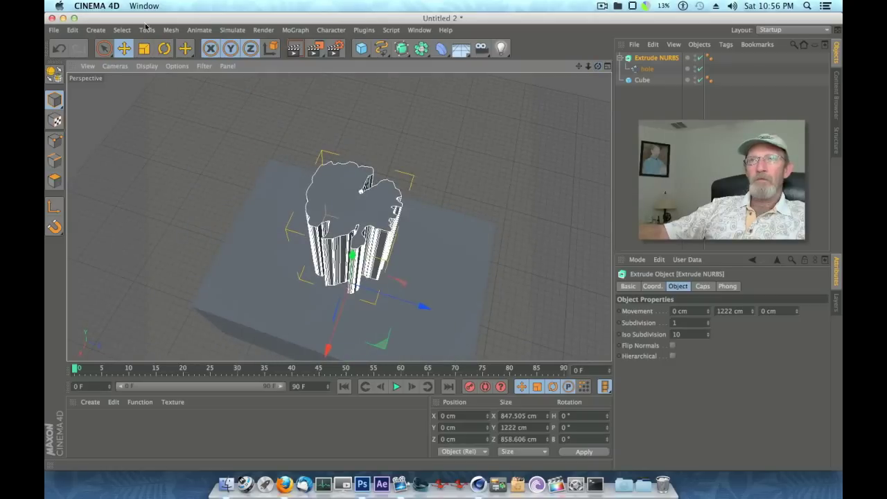
Scale the extruded hole shape to about 976 cm in X, 1590 cm in Y and 971 cm in Z
left_click(144, 49)
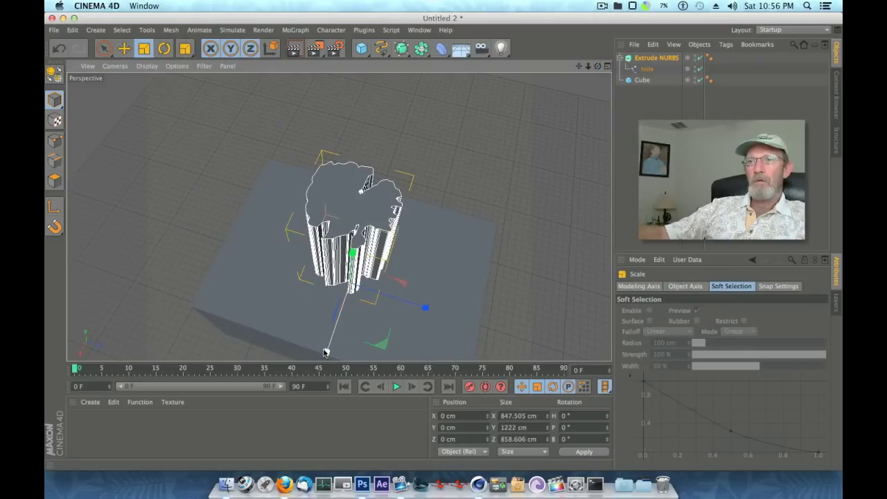
mouse_move(327, 353)
left_mouse_down()
mouse_move(312, 358)
mouse_move(325, 350)
left_mouse_up()
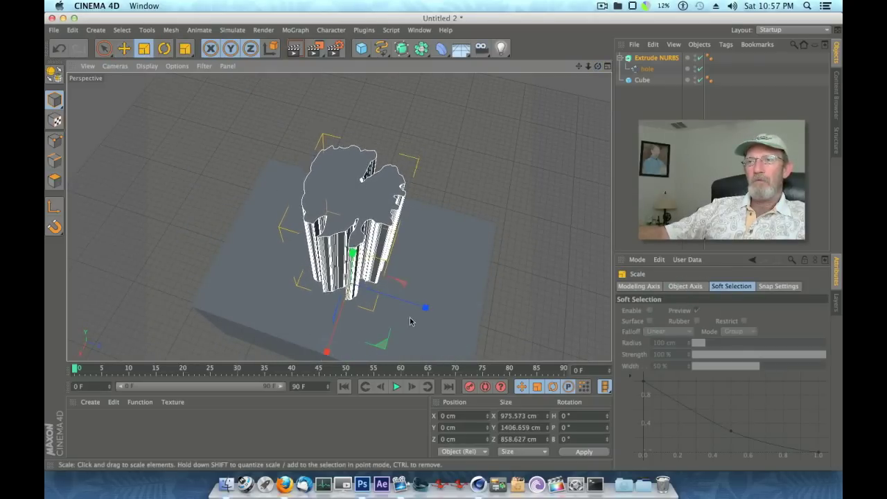
left_click_drag(425, 310, 436, 307)
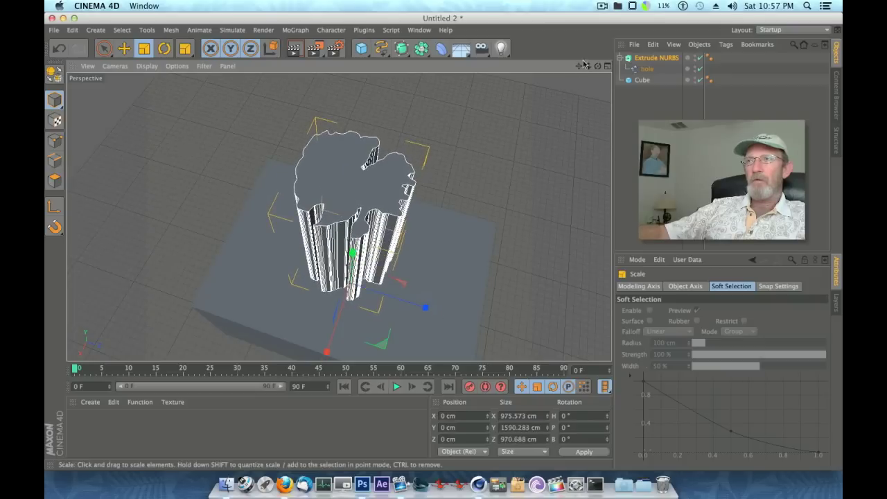
Move the extruded hole shape down into the cube, to a Y position of about -2011 cm
mouse_move(596, 70)
left_mouse_down()
mouse_move(594, 115)
mouse_move(595, 73)
left_mouse_up()
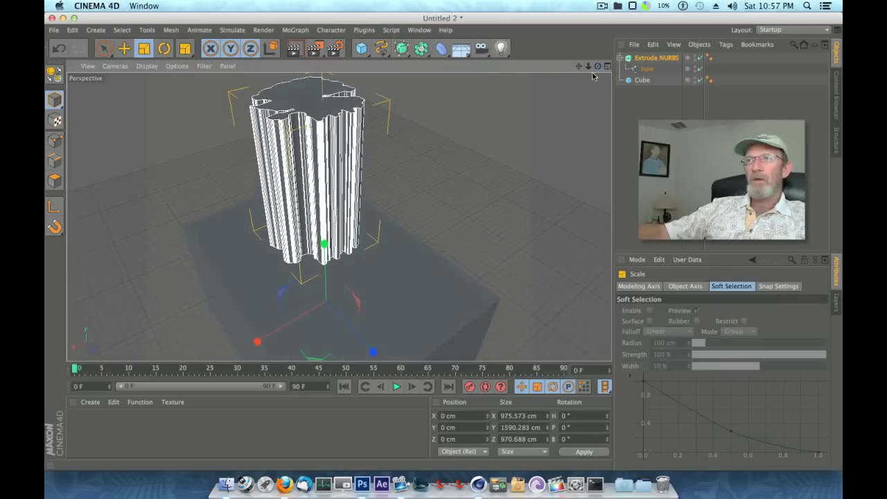
left_click(124, 49)
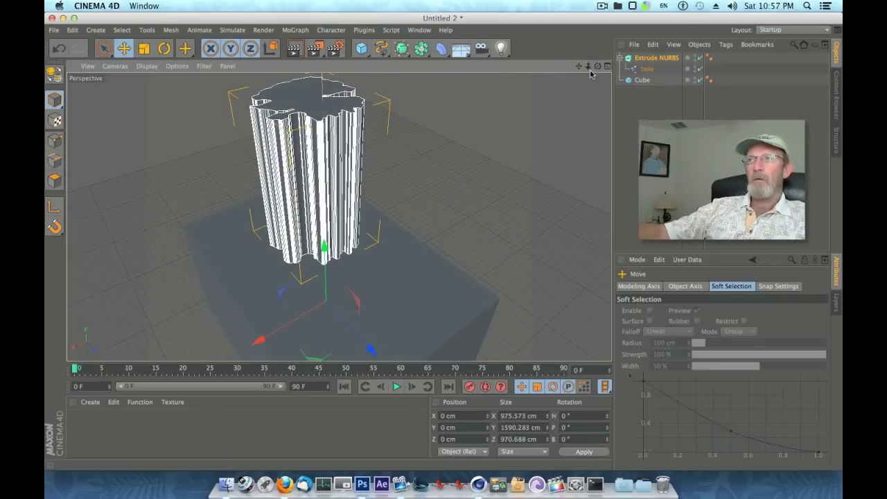
left_click_drag(588, 67, 619, 46)
left_click_drag(338, 216, 348, 356, "alt")
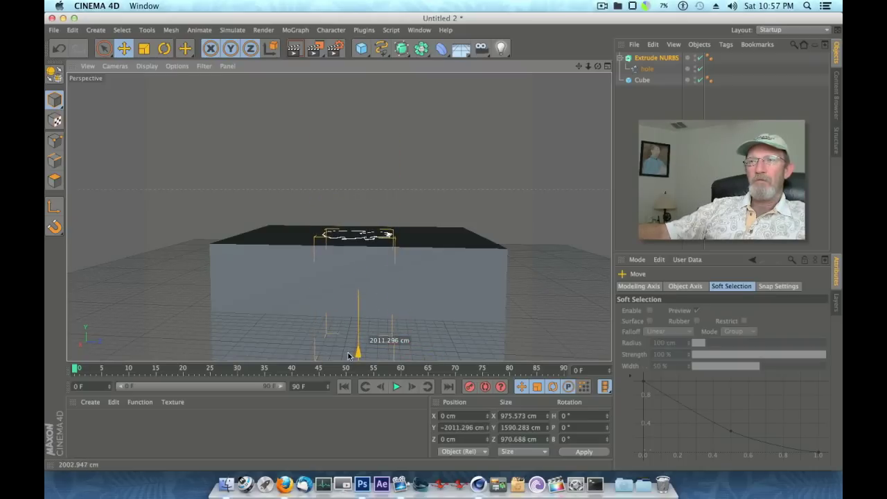
Examine how the extruded hole shape sits relative to the cube's top surface and underside
left_click_drag(588, 66, 644, 65)
scroll(339, 216, "up", 6)
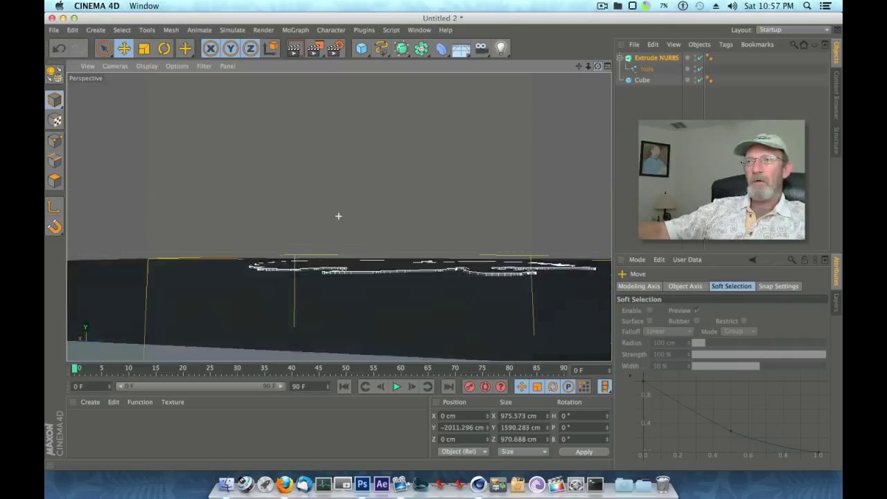
scroll(338, 216, "up", 5)
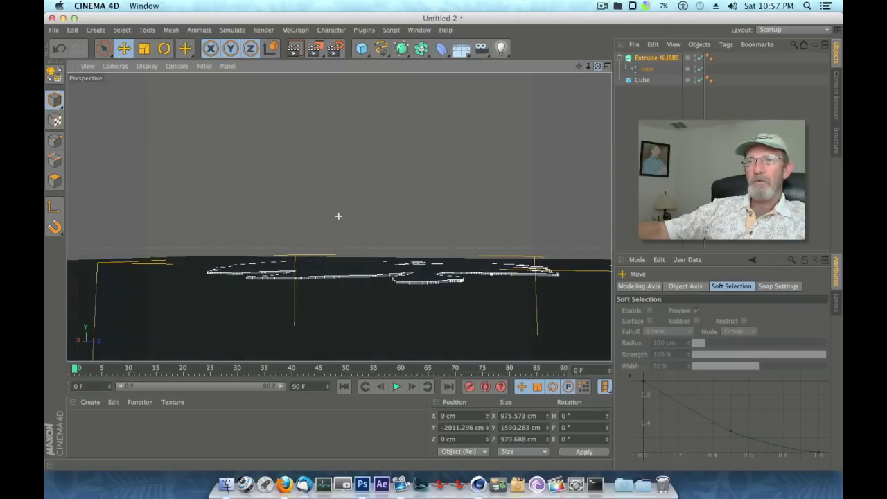
scroll(338, 216, "up", 2)
left_click_drag(588, 67, 339, 216)
left_click_drag(596, 67, 338, 216)
left_click_drag(588, 68, 339, 216)
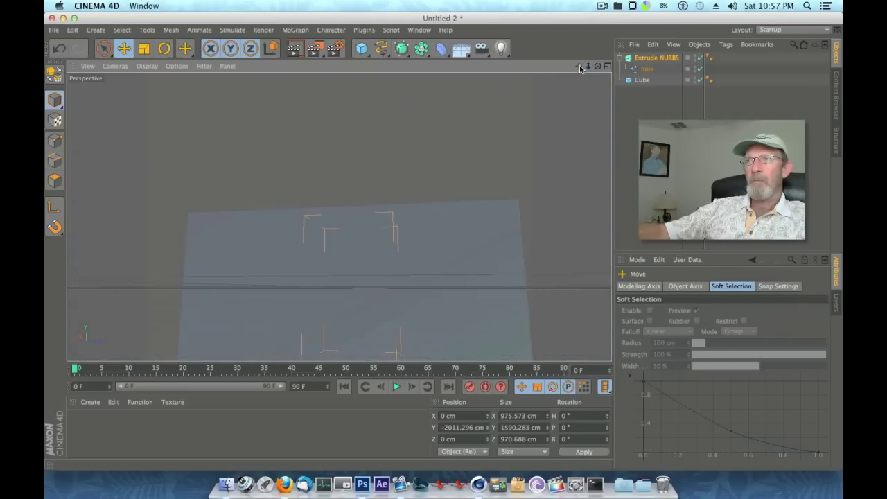
left_click_drag(579, 67, 338, 216)
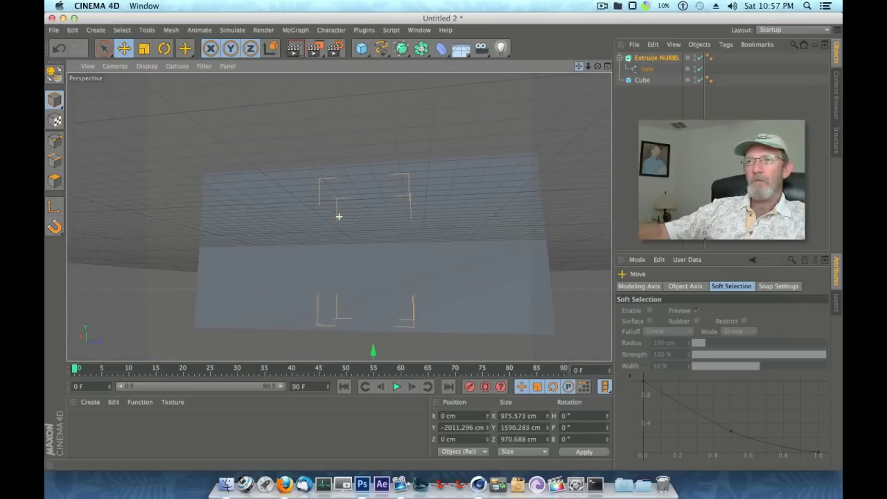
left_click_drag(597, 67, 339, 216)
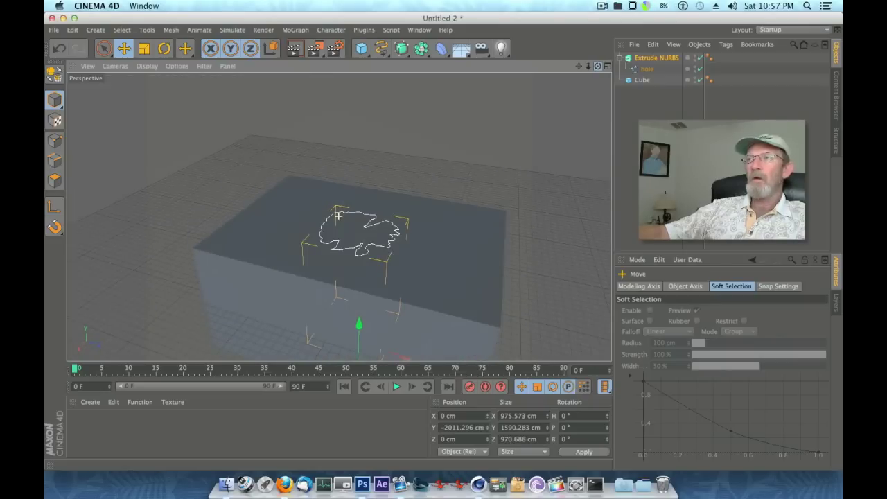
Collapse the Extrude NURBS hierarchy and add a Boole object to the scene
left_click(626, 59)
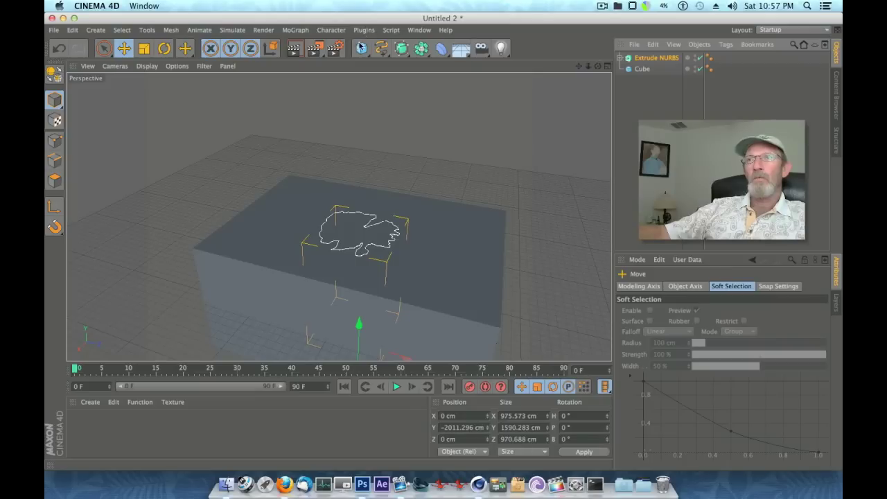
left_click(402, 49)
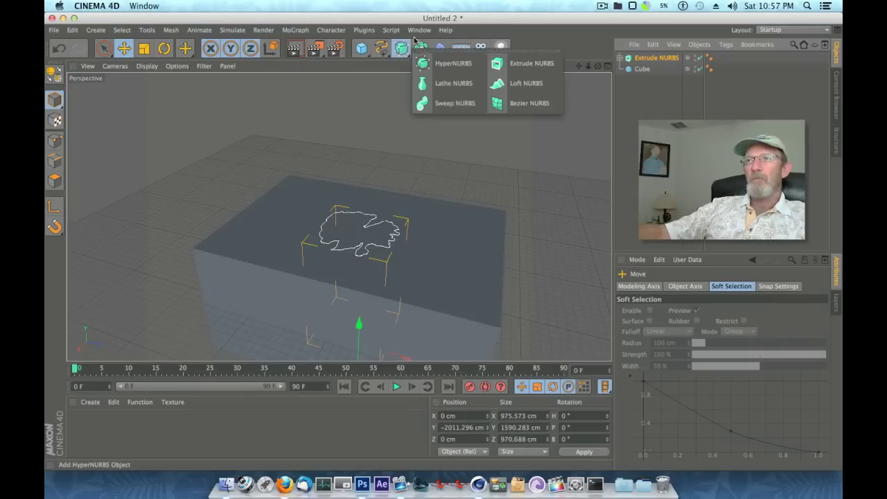
left_click(414, 40)
left_click(421, 49)
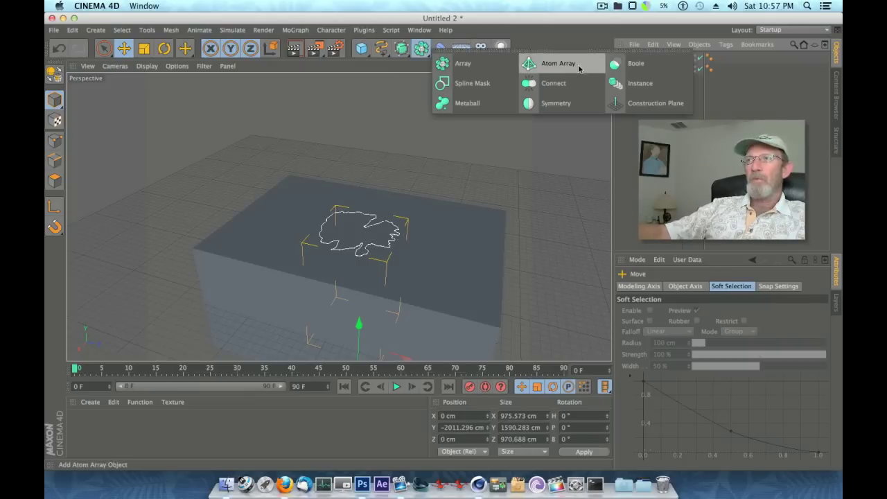
left_click(633, 65)
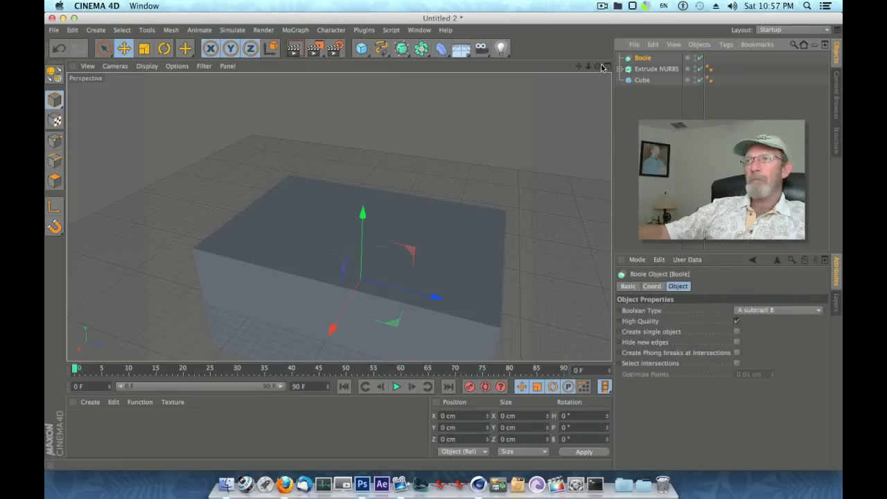
left_click_drag(598, 66, 597, 36)
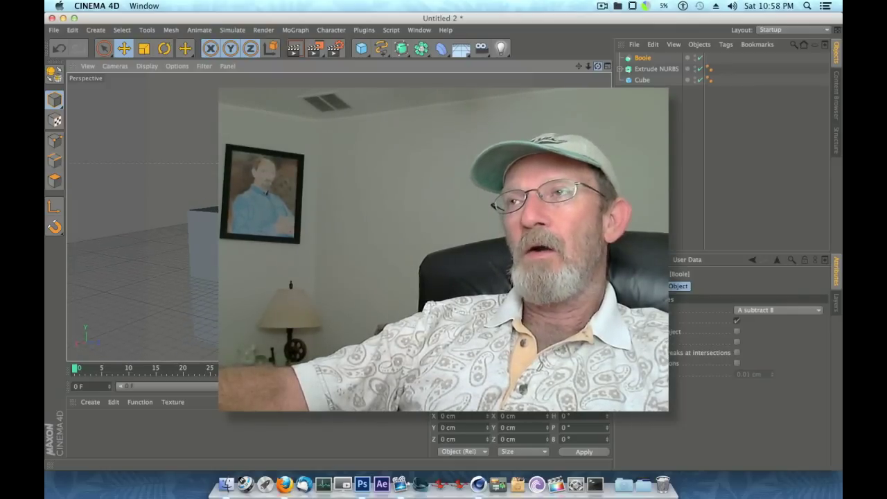
Nest the Cube and, below it, the Extrude NURBS inside the Boole object to subtract the hole shape from the cube
left_click(641, 80)
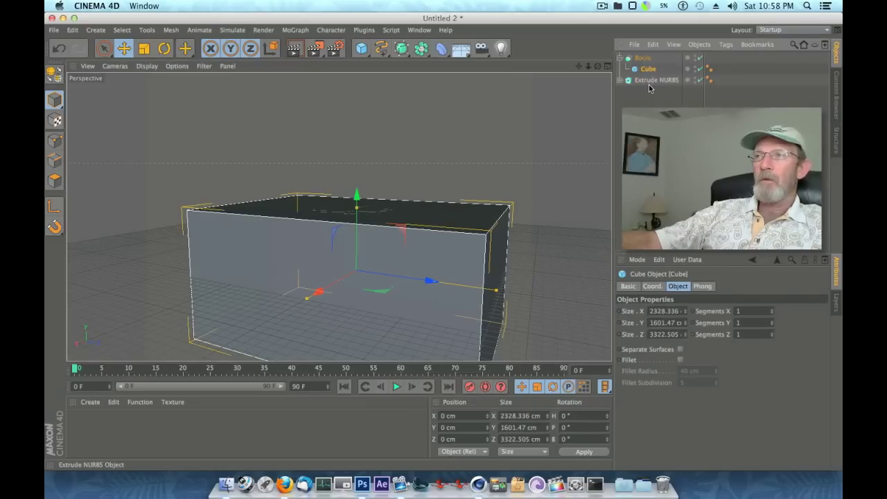
left_click(645, 80)
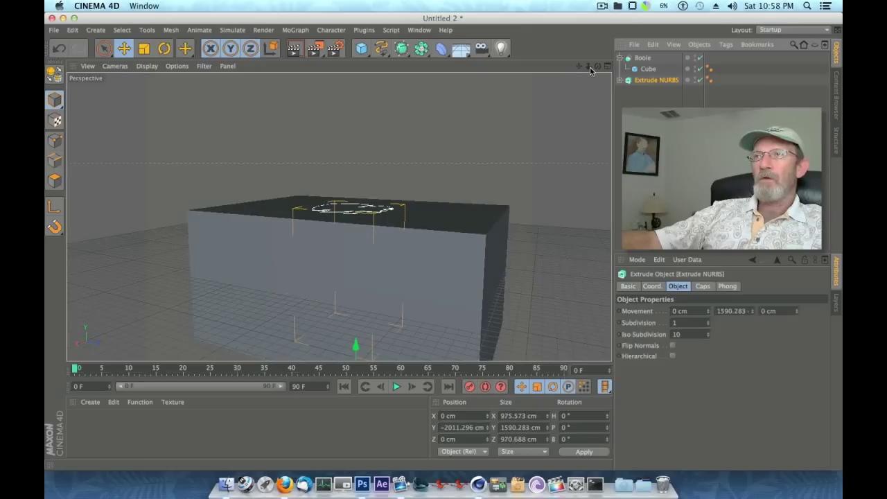
left_click_drag(588, 66, 636, 86)
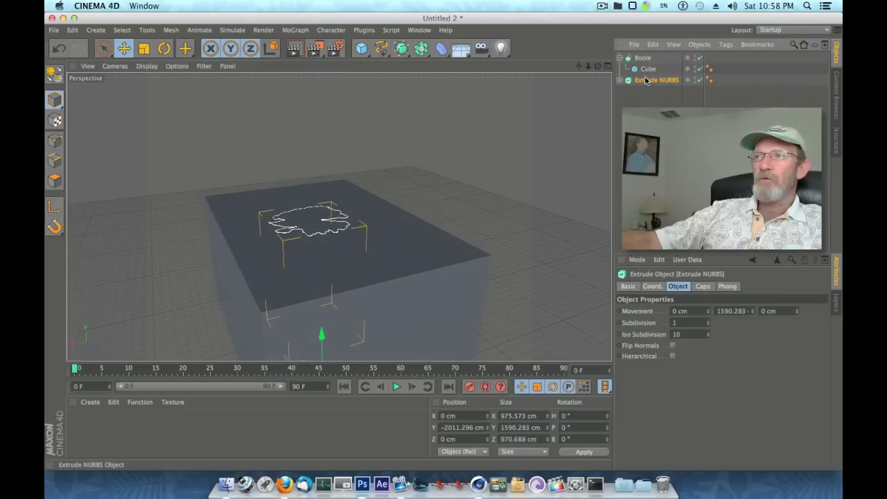
left_click_drag(649, 75, 642, 59)
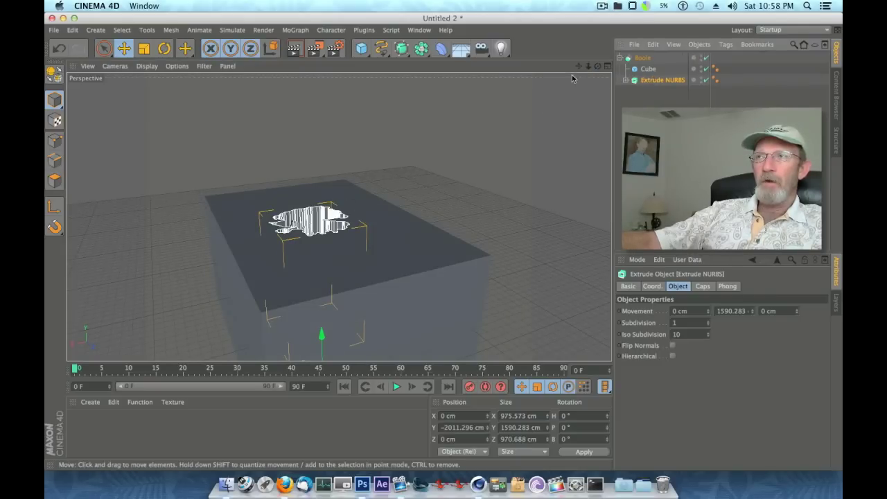
Collapse the Boole hierarchy and raise the Boole object to a Y position of about 993 cm
left_click_drag(597, 67, 599, 45)
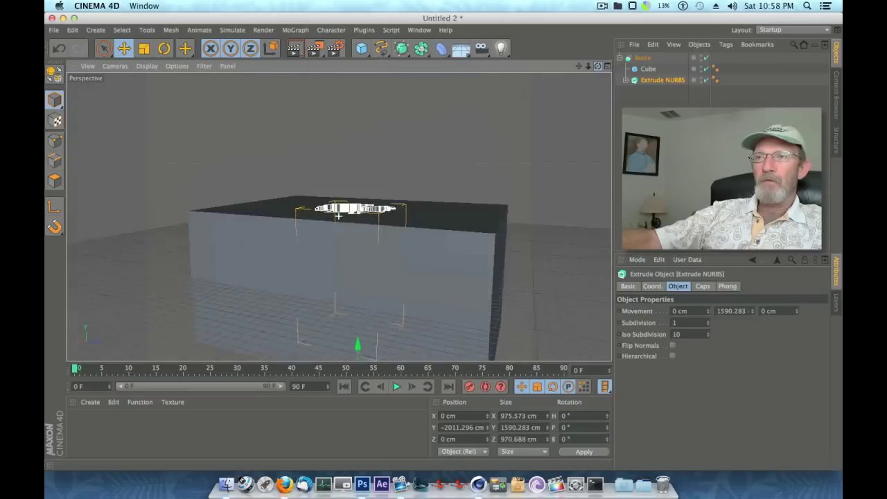
left_click_drag(597, 66, 580, 83)
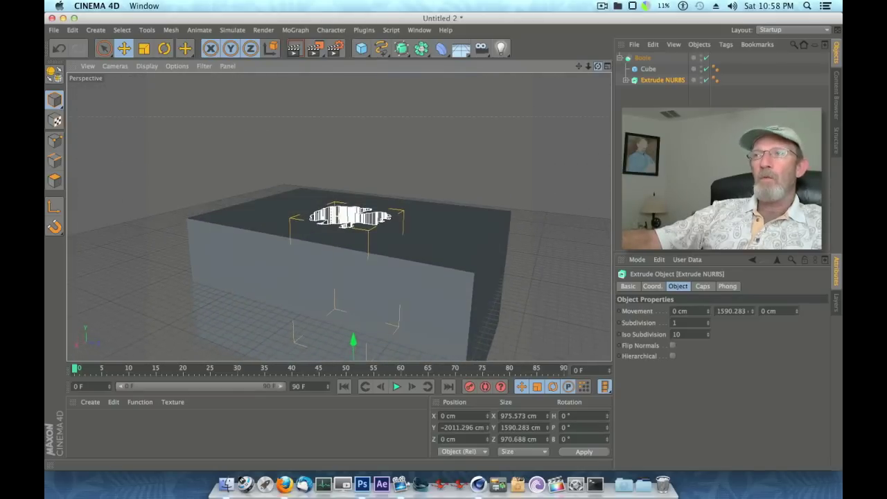
left_click(619, 60)
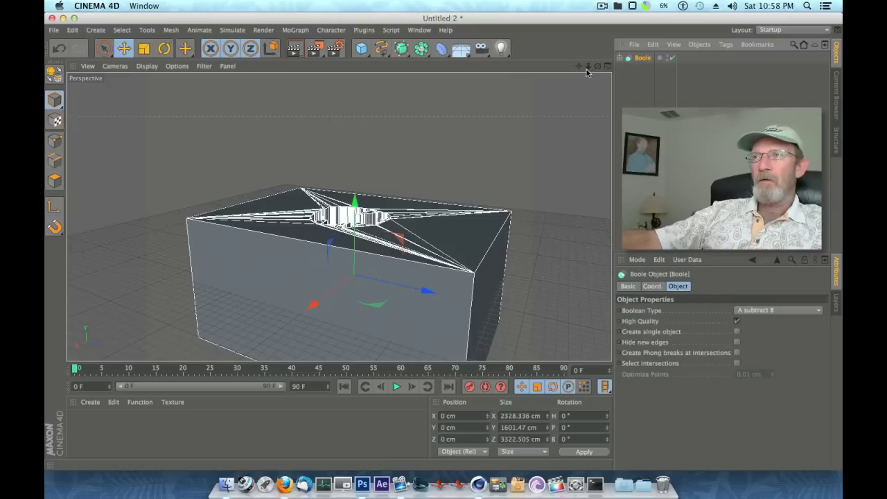
left_click(130, 50)
left_click_drag(354, 199, 355, 121)
left_click_drag(597, 66, 566, 125)
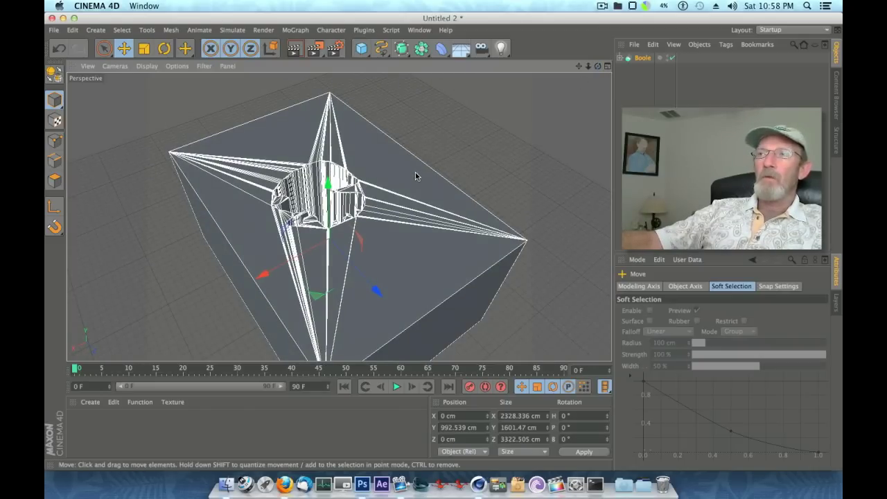
Enable Create single object and Hide new edges for the Boole object
left_click(641, 58)
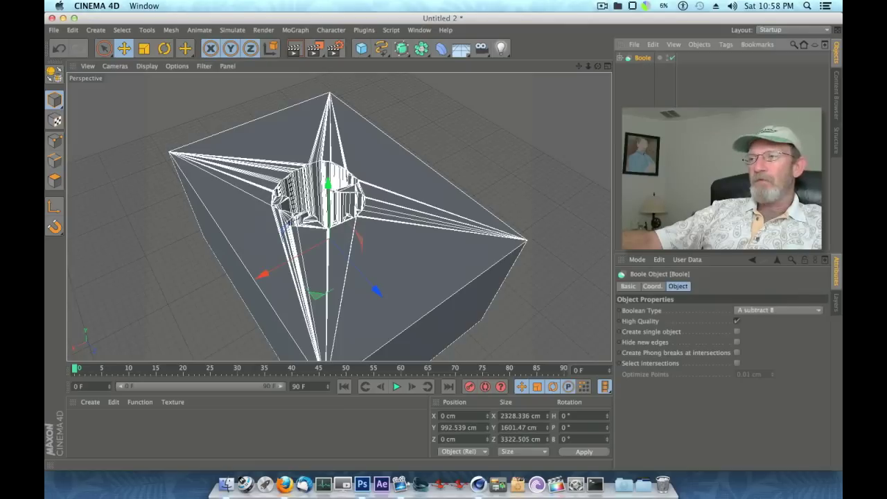
left_click(736, 332)
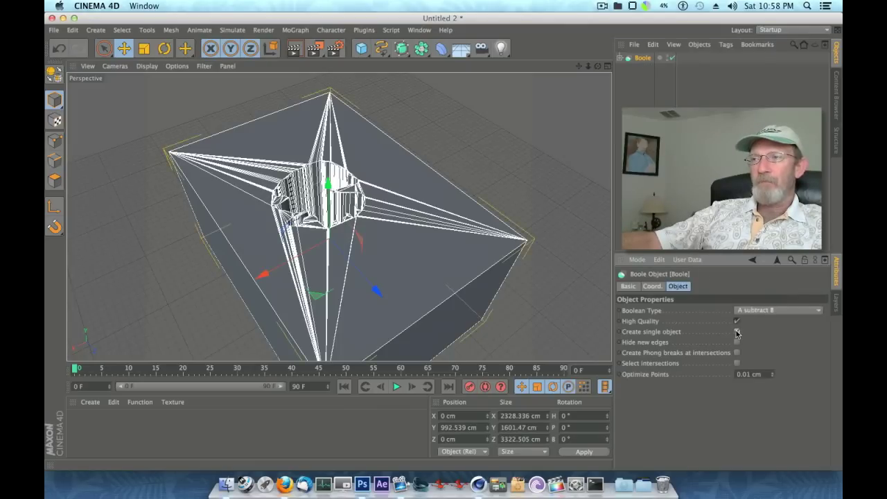
left_click(737, 342)
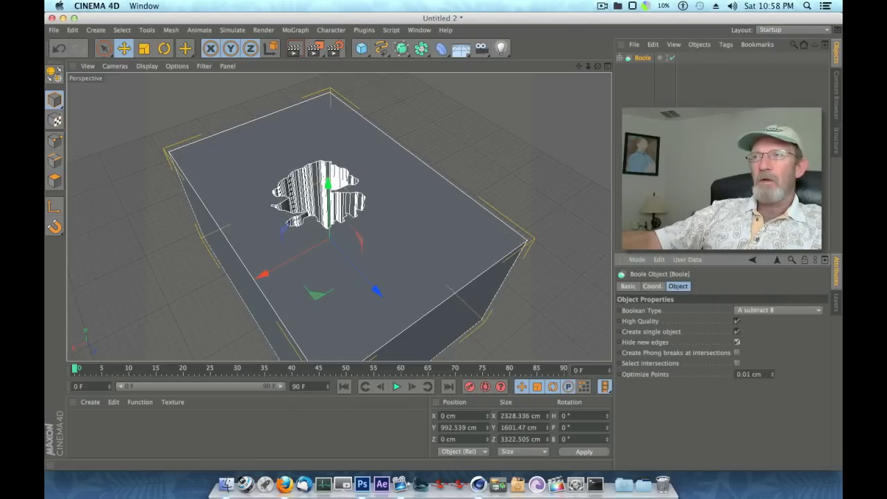
Add an omni light and place it inside the hole at about X 135 cm and Y 1315 cm
left_click_drag(597, 66, 338, 216)
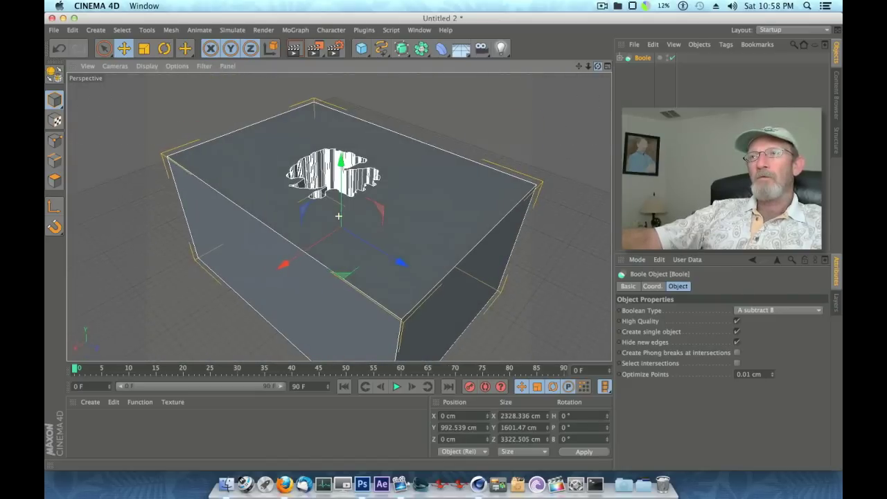
mouse_move(588, 67)
left_mouse_down()
mouse_move(594, 82)
mouse_move(578, 87)
mouse_move(578, 156)
mouse_move(601, 82)
mouse_move(594, 97)
mouse_move(586, 70)
left_mouse_up()
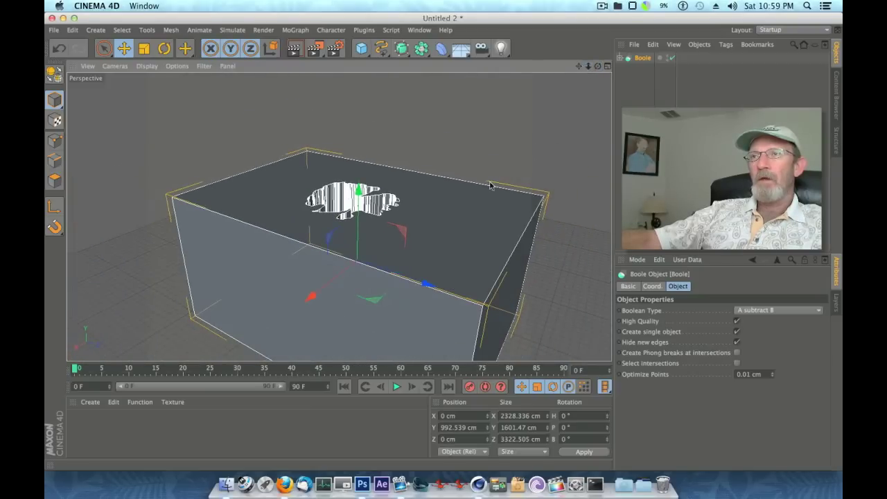
middle_click_drag(490, 185, 488, 186, "alt")
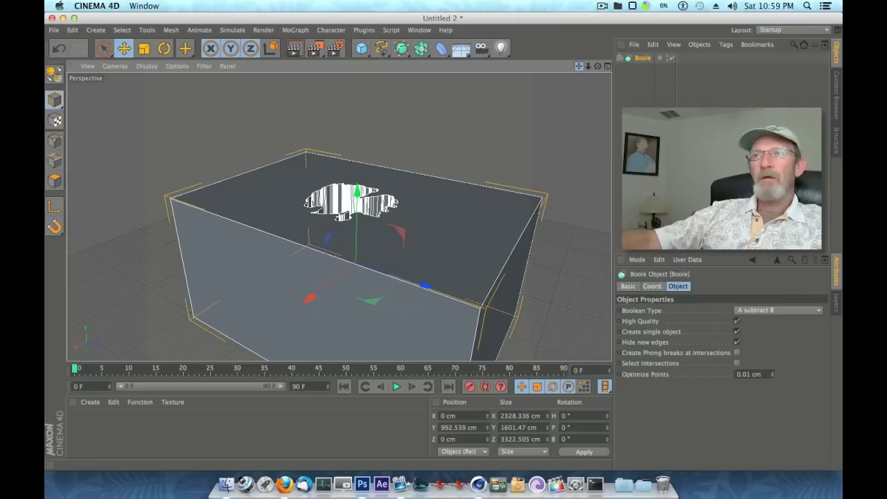
left_click(500, 48)
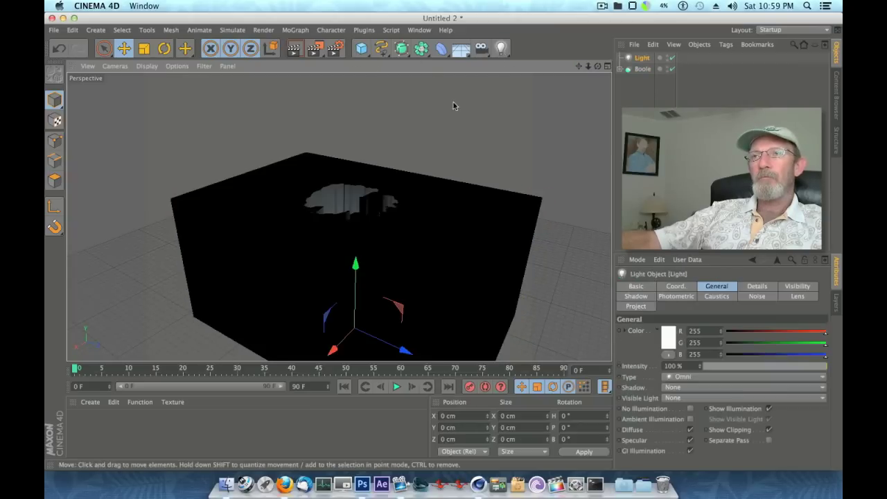
left_click_drag(354, 264, 357, 237)
left_click_drag(598, 65, 597, 160)
left_click_drag(568, 90, 549, 123)
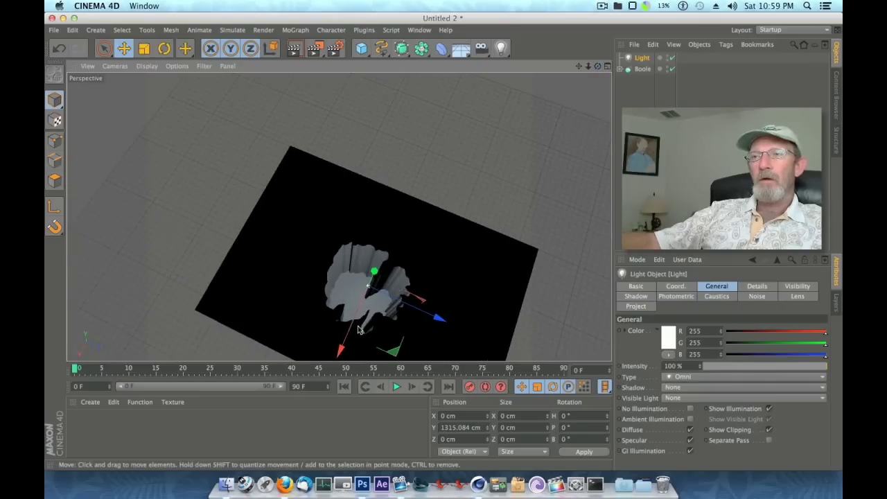
left_click_drag(358, 329, 353, 342)
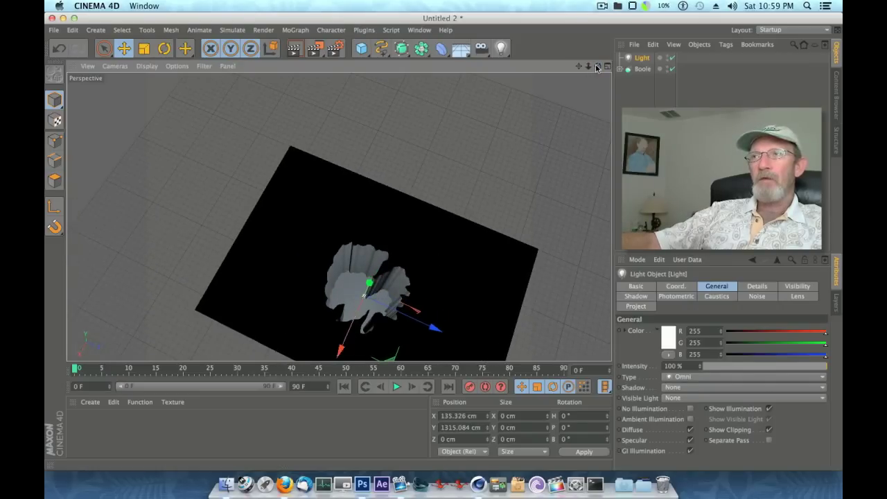
Add a second omni light and raise it above the cube to a Y position of about 2690 cm
left_click_drag(597, 67, 572, 20)
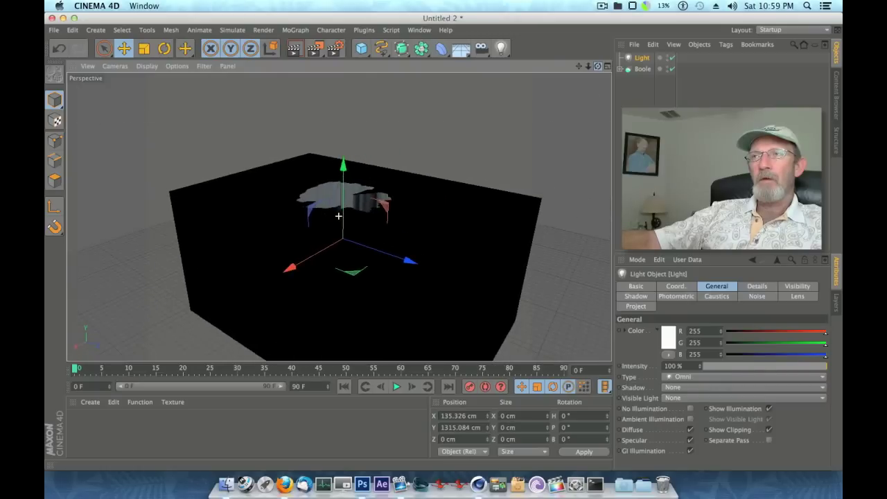
left_click(500, 48)
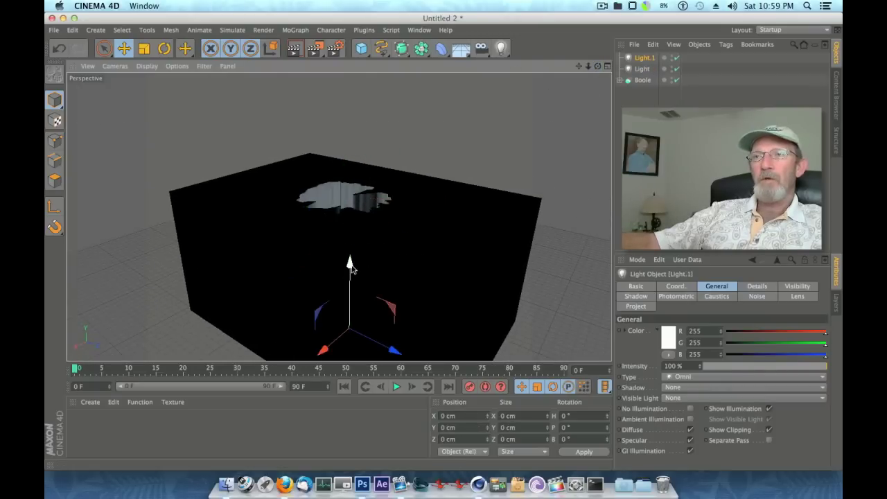
left_click_drag(349, 263, 356, 236)
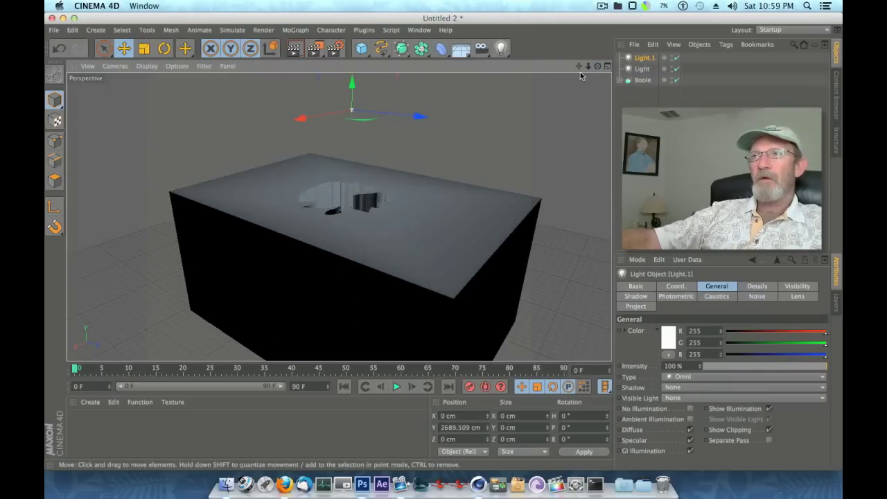
Inspect the lit hole up close and render the active view of the whole cube
mouse_move(587, 67)
left_mouse_down()
mouse_move(596, 71)
mouse_move(498, 82)
left_mouse_up()
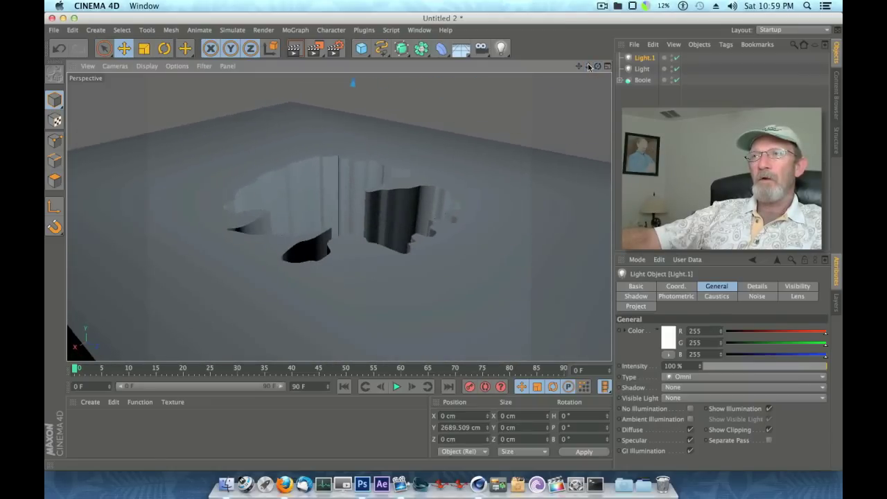
left_click_drag(588, 67, 589, 70)
left_click(301, 54)
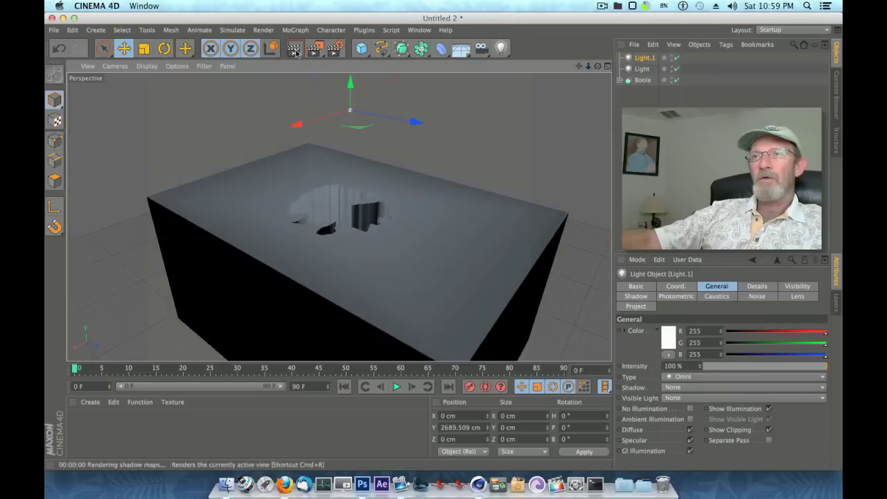
Review the order of the Cube and Extrude NURBS inside the Boole hierarchy, and collapse it again
mouse_move(597, 66)
left_mouse_down()
mouse_move(554, 68)
mouse_move(609, 72)
mouse_move(602, 72)
left_mouse_up()
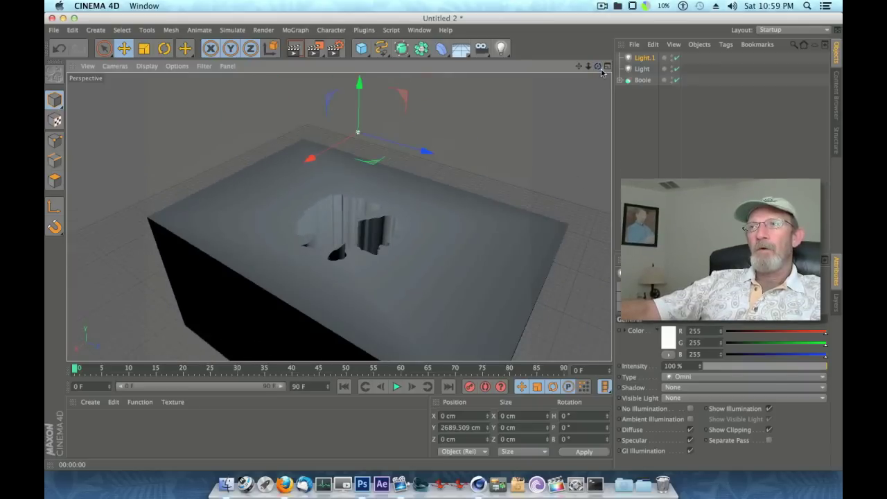
left_click(620, 81)
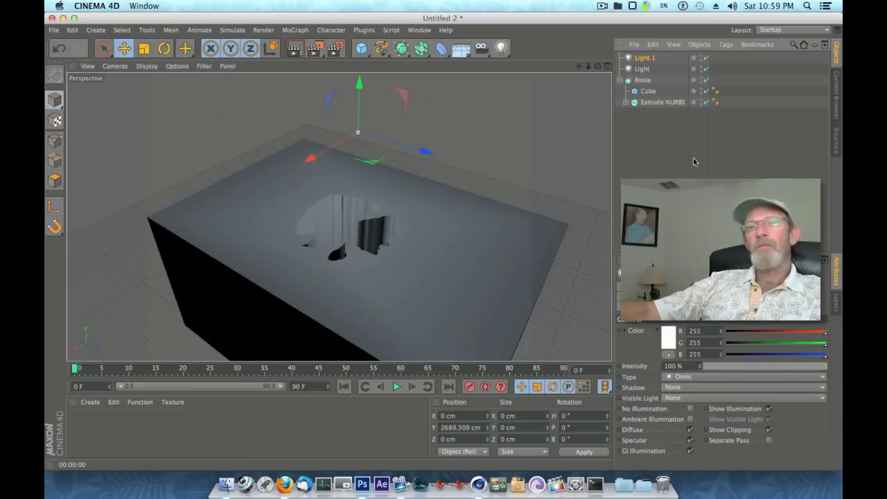
left_click(642, 80)
left_click(642, 81)
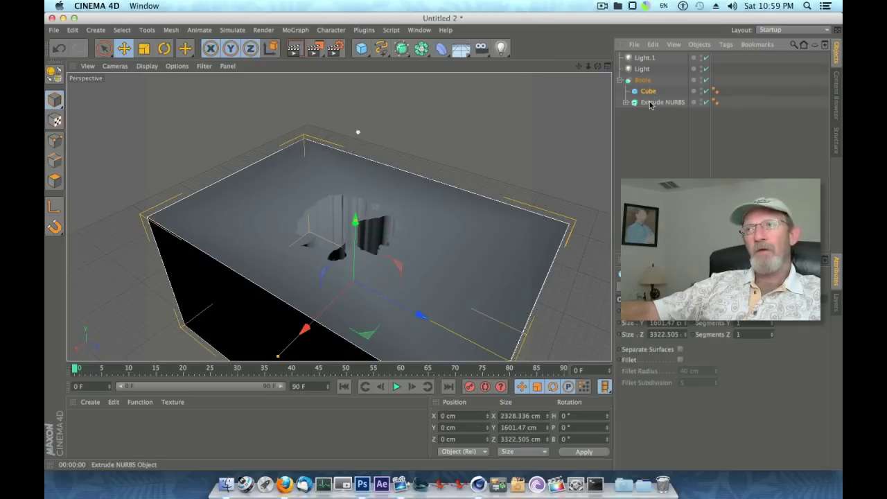
left_click(620, 81)
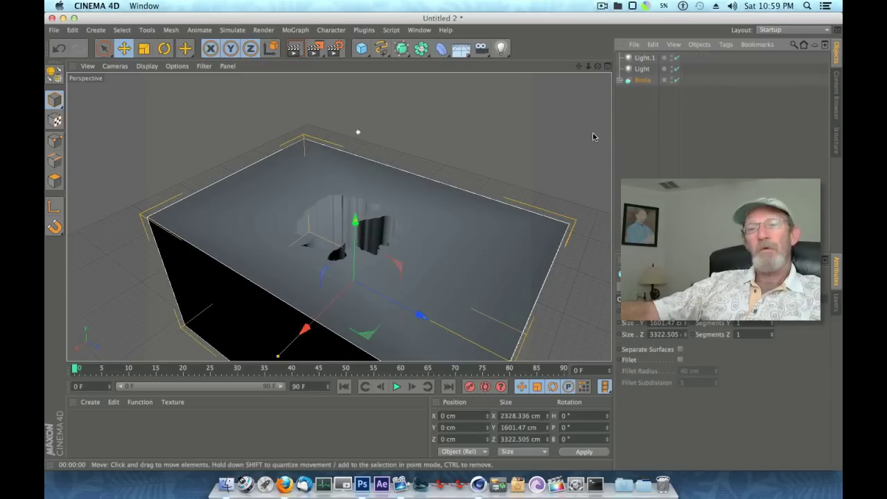